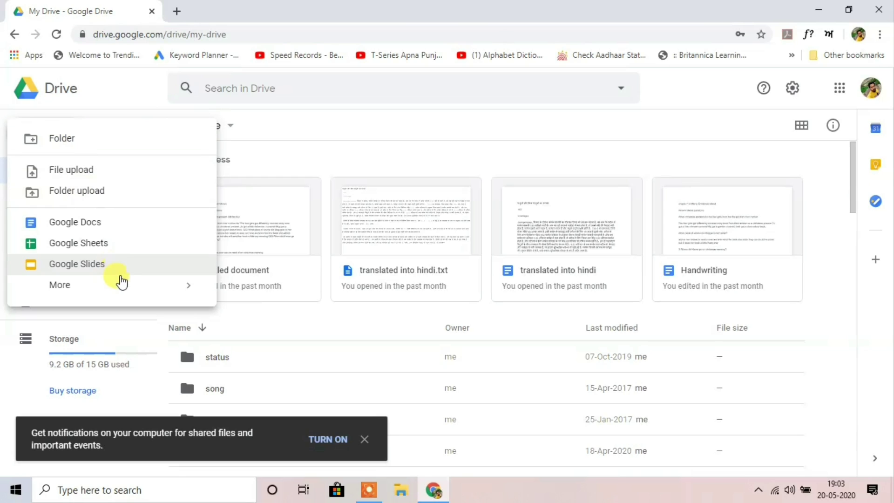
Create a new blank Google Form from Drive and decline the introductory tour
mouse_move(124, 285)
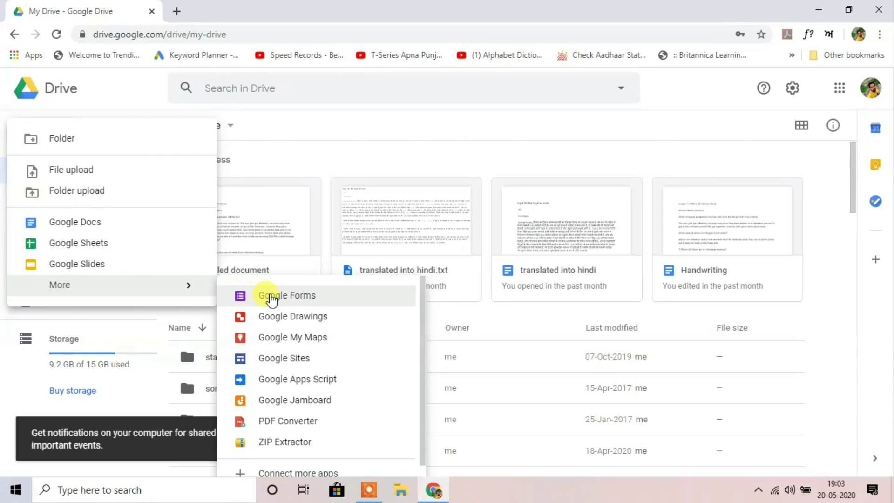
left_click(332, 306)
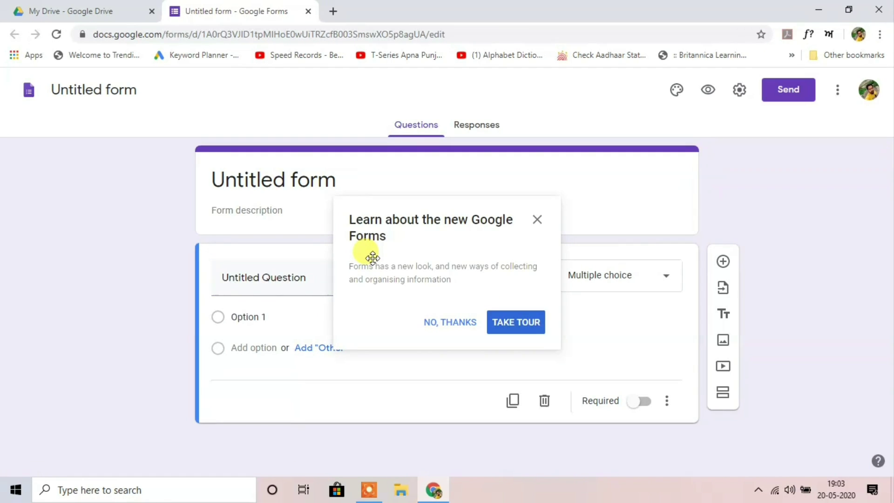
left_click(446, 322)
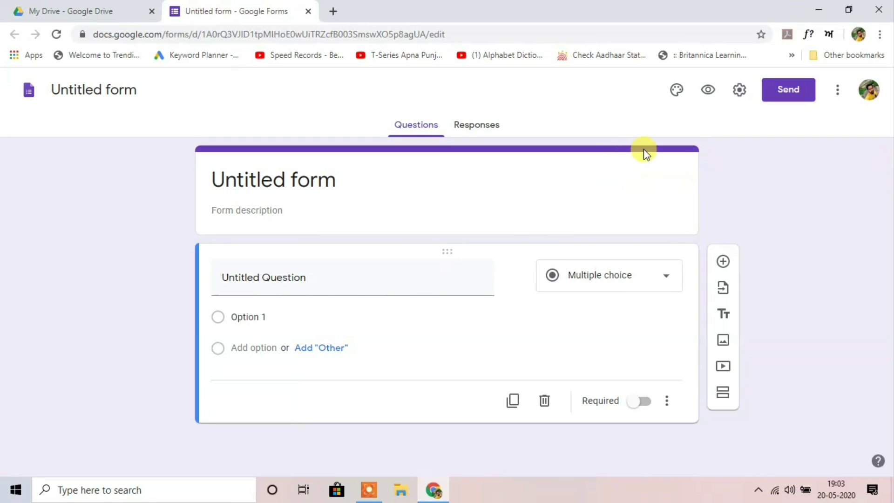
Show the form's theme options and look through the header image sources, including Photos, without choosing an image
left_click(675, 96)
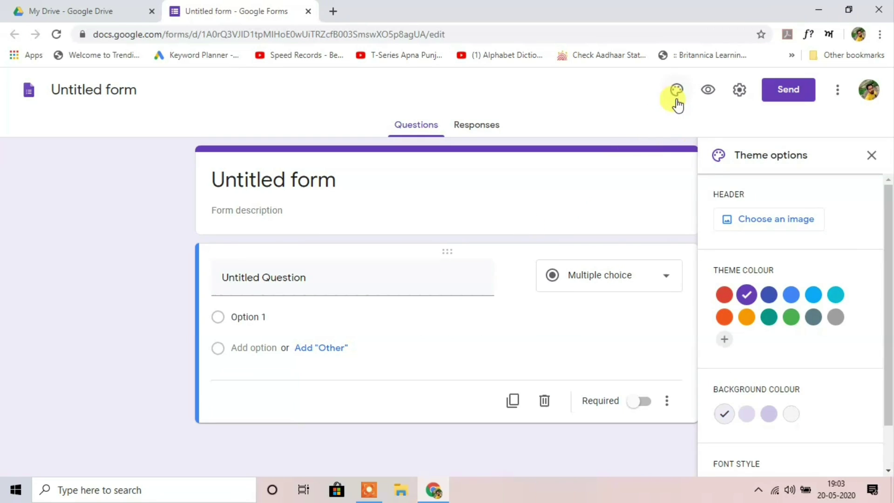
left_click(754, 228)
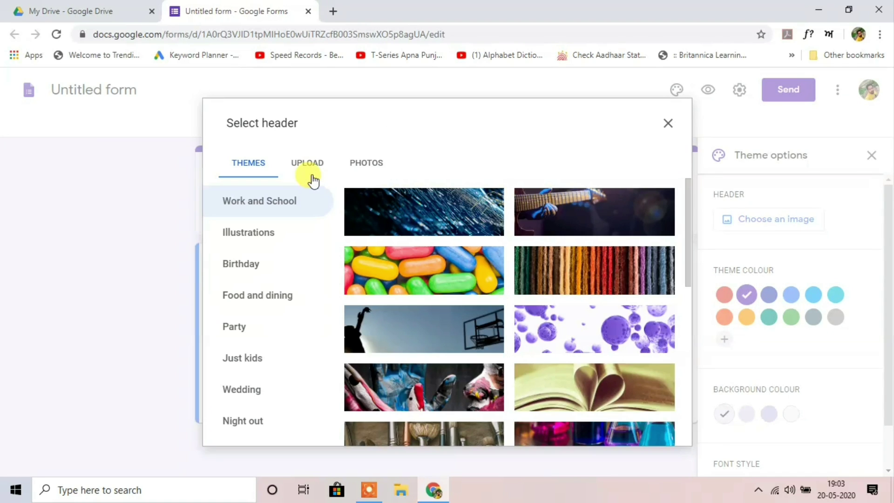
left_click(366, 164)
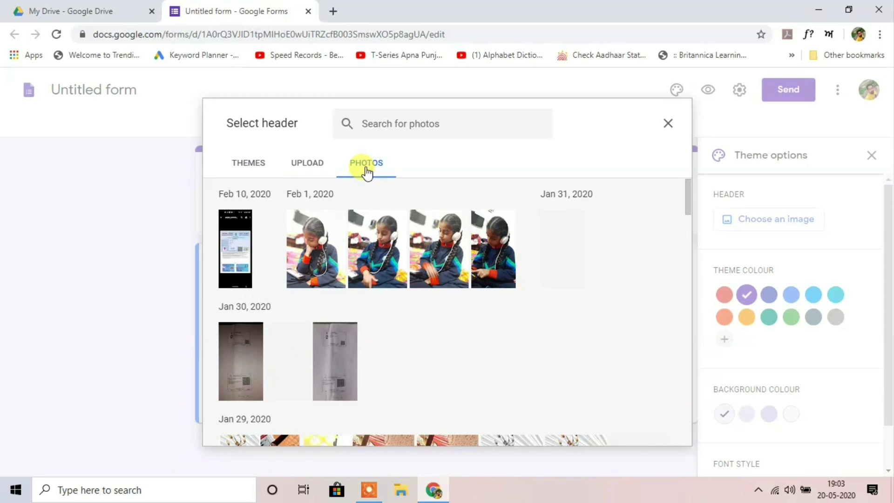
left_click(667, 125)
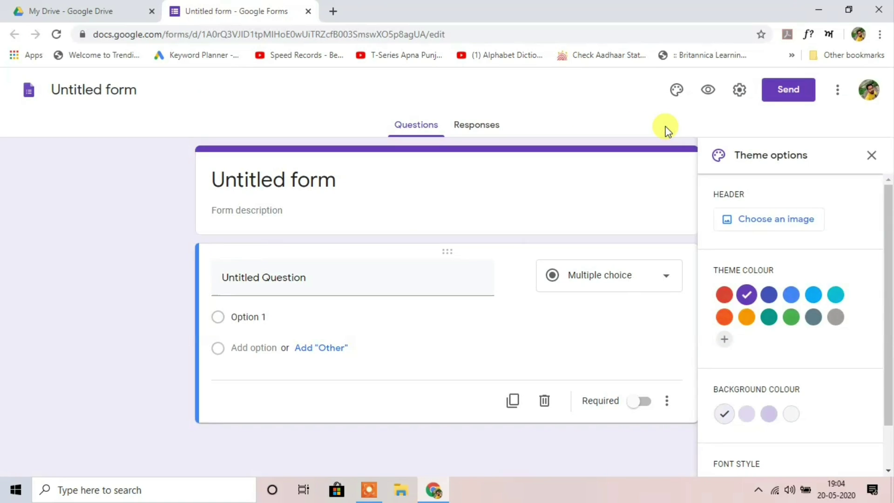
Set the form's background colour to the darkest purple shade
left_click(747, 414)
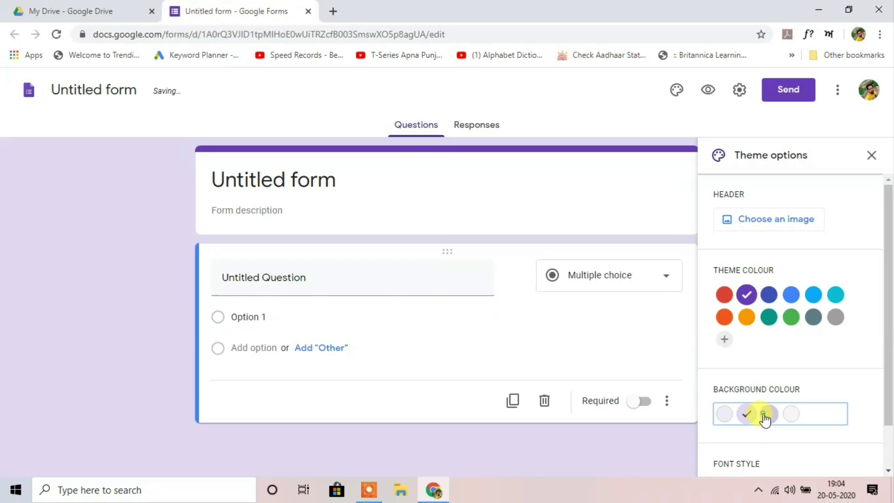
left_click(767, 415)
scroll(764, 369, "down", 2)
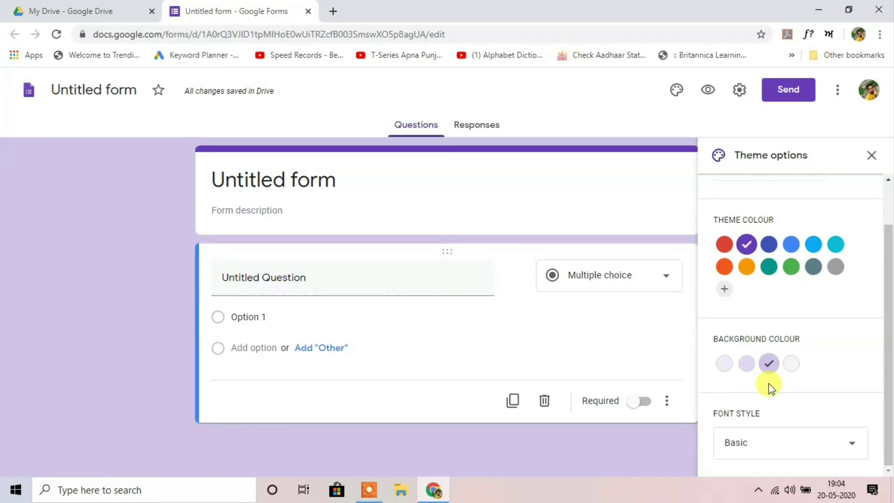
View the available font styles and preview the form as respondents see it, then return to editing
left_click(779, 444)
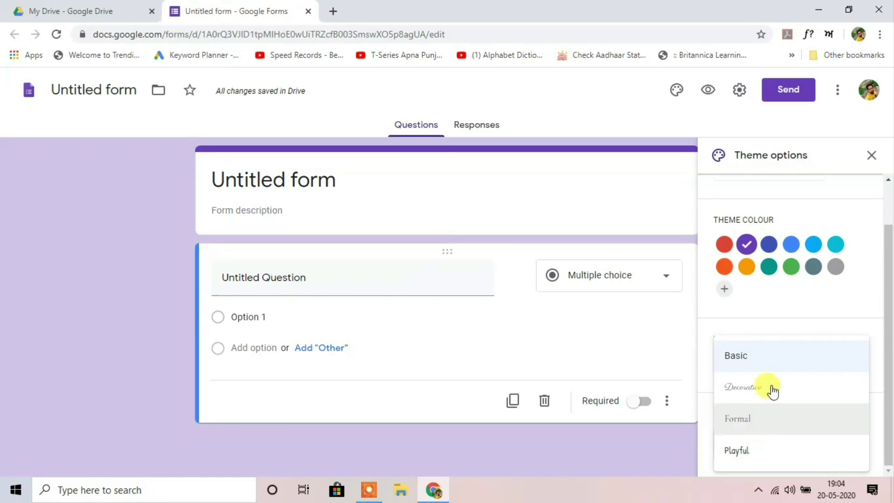
left_click(708, 91)
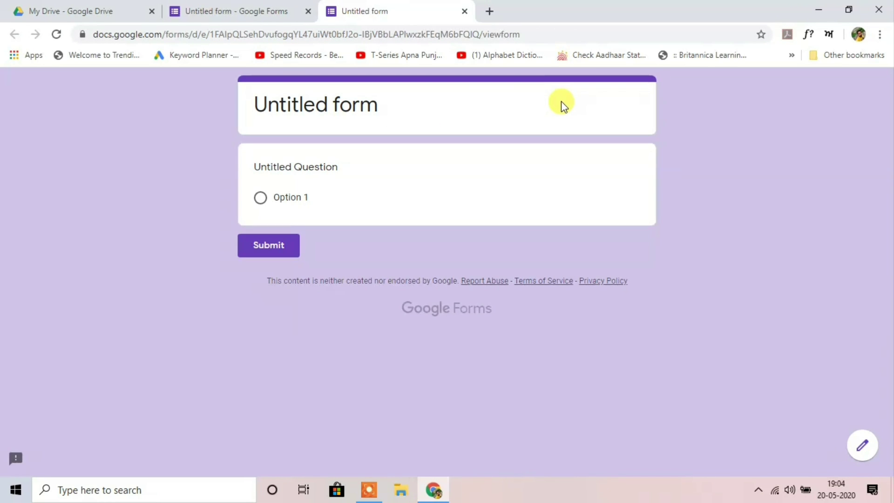
left_click(464, 12)
Enable collecting email addresses and limiting to 1 response, review the presentation and quiz options, leave the quiz option off and save the settings
left_click(739, 100)
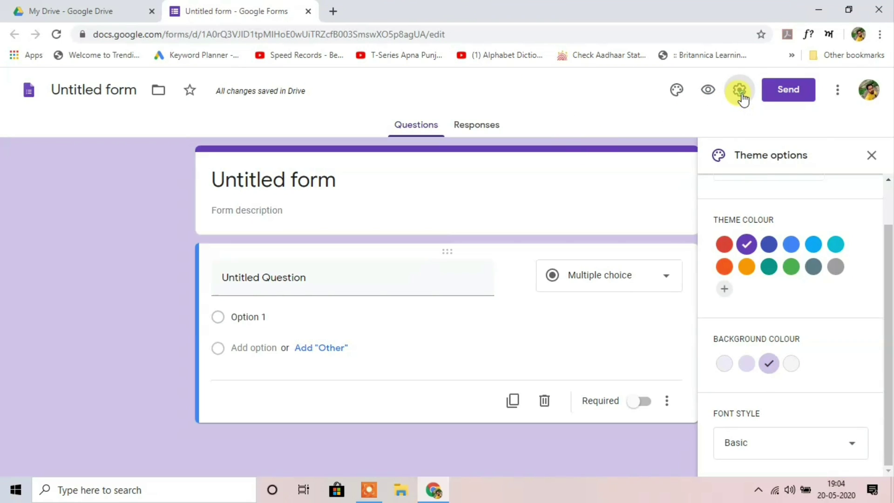
left_click(276, 185)
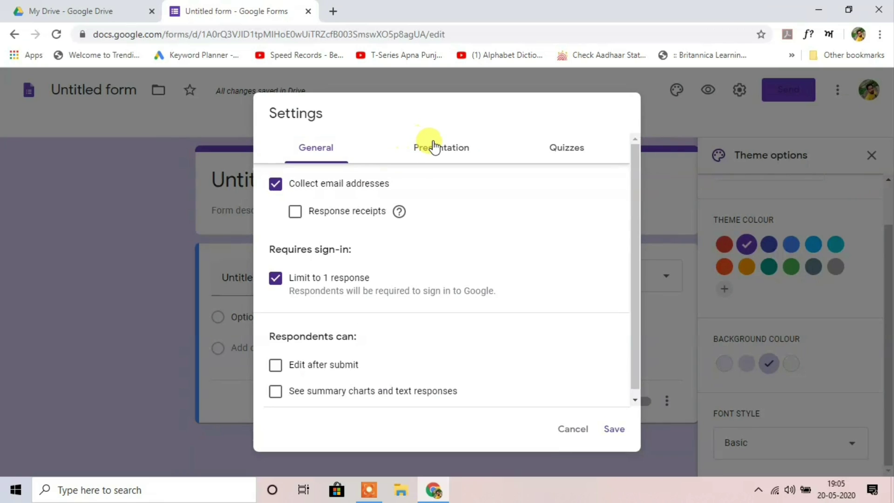
left_click(448, 149)
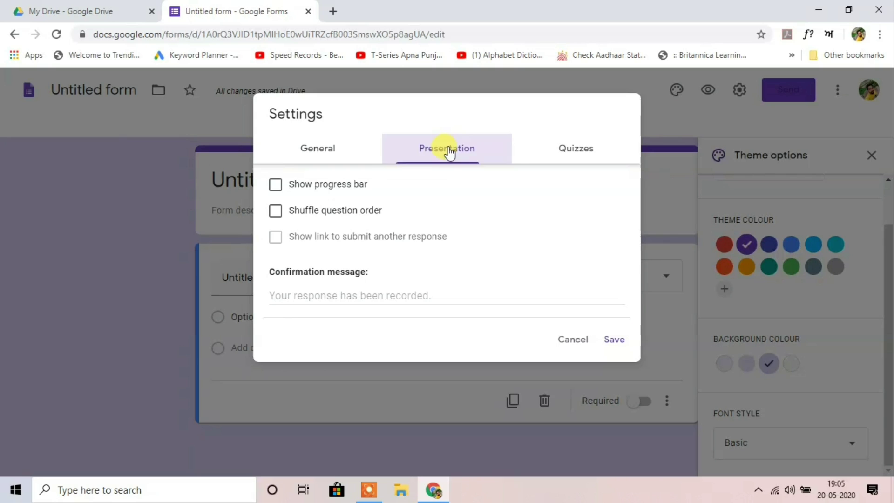
left_click(569, 148)
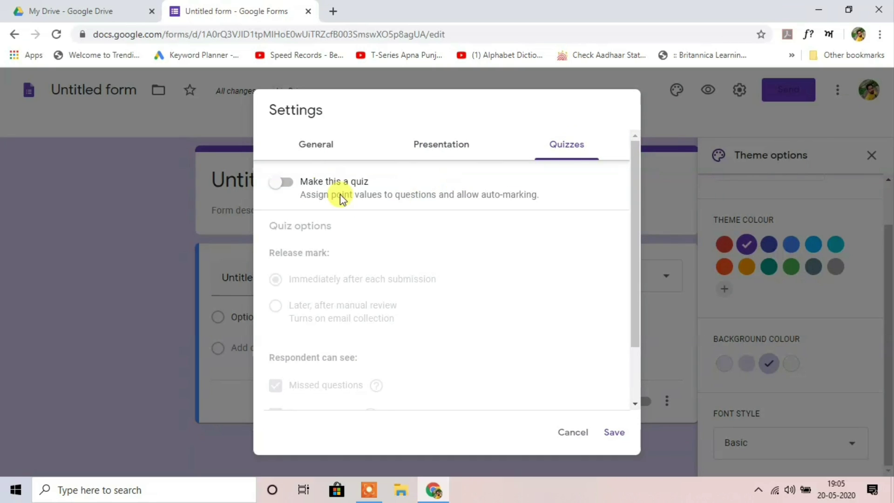
left_click(282, 182)
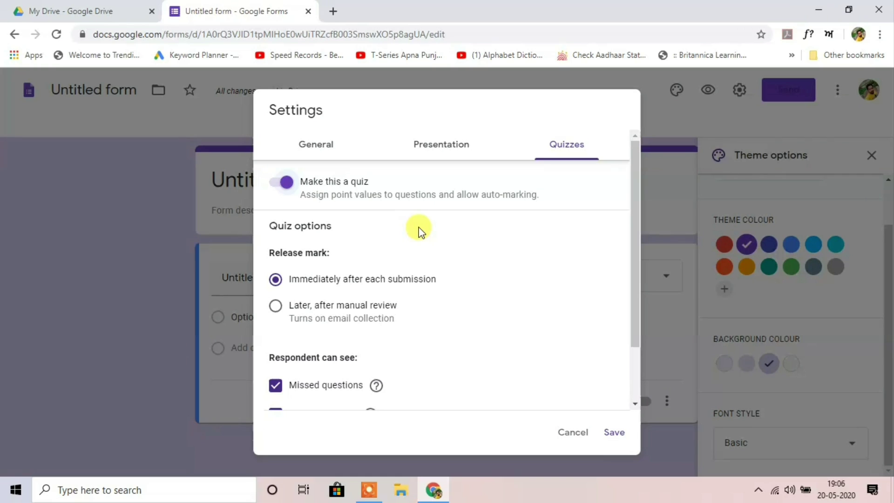
left_click(302, 183)
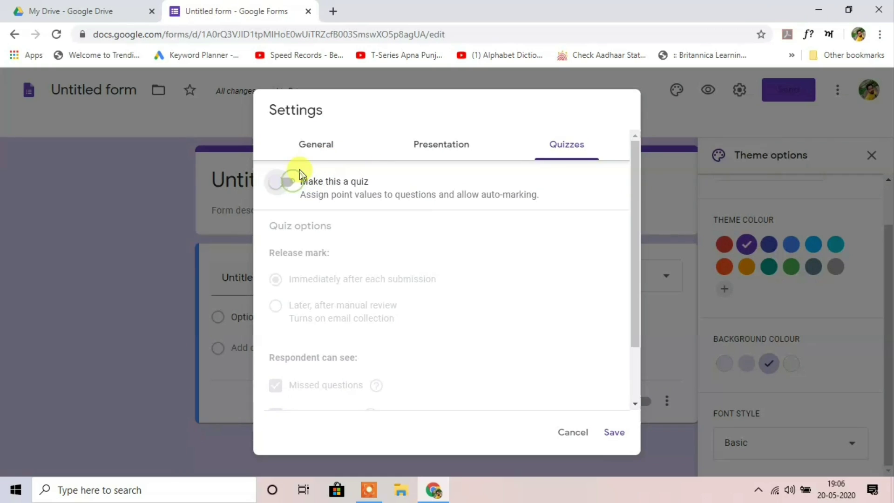
left_click(319, 147)
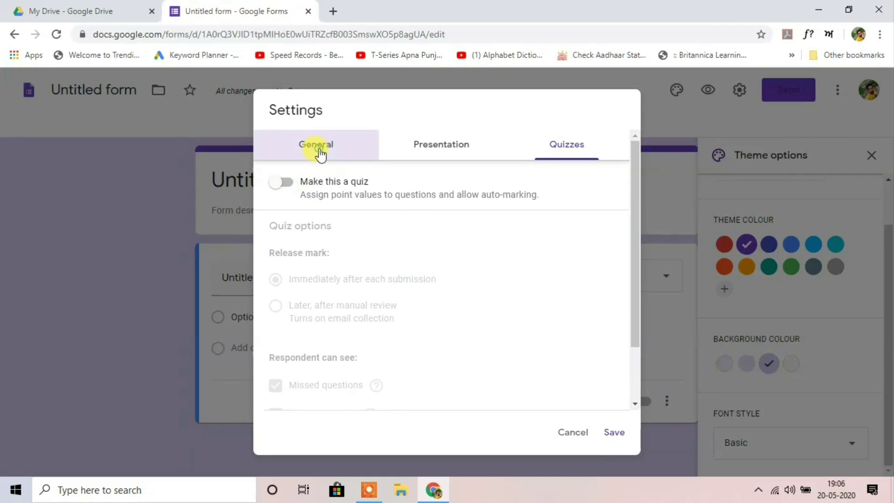
left_click(613, 433)
Title the form "question paper"
left_click(326, 182)
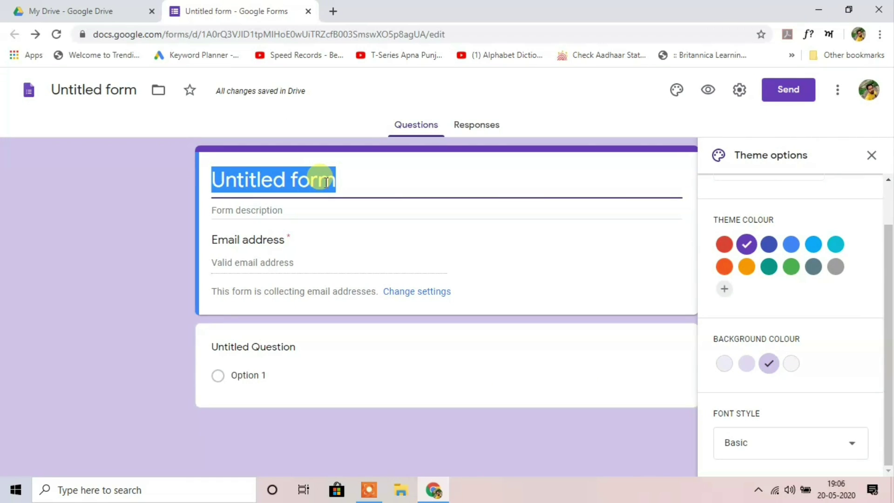
type("Ques")
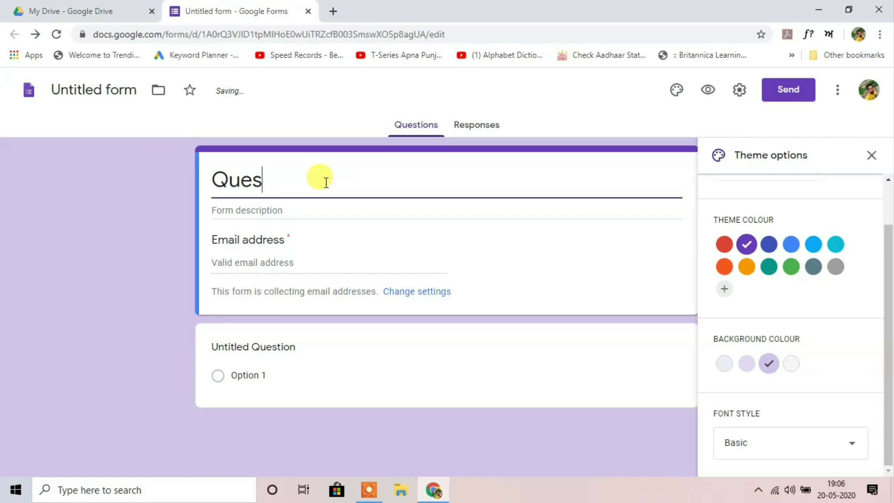
type("tion paper")
left_click(298, 215)
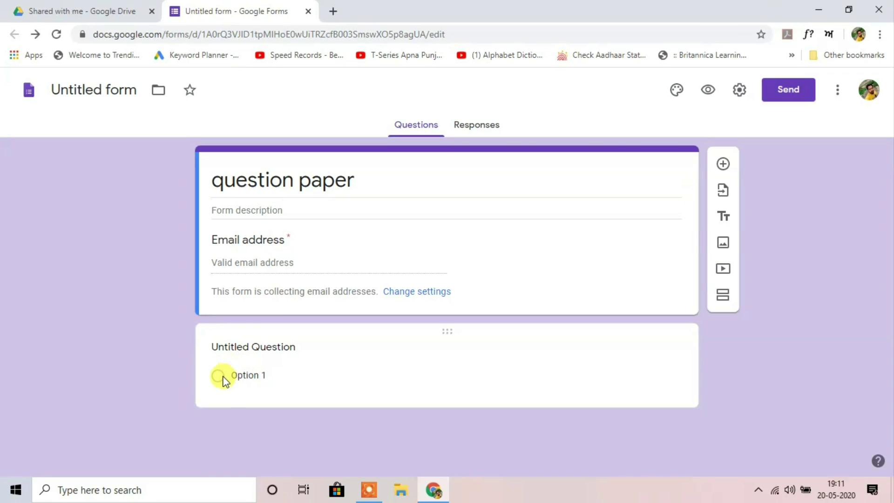
Open the untitled multiple-choice question for editing and select its title text
left_click(220, 379)
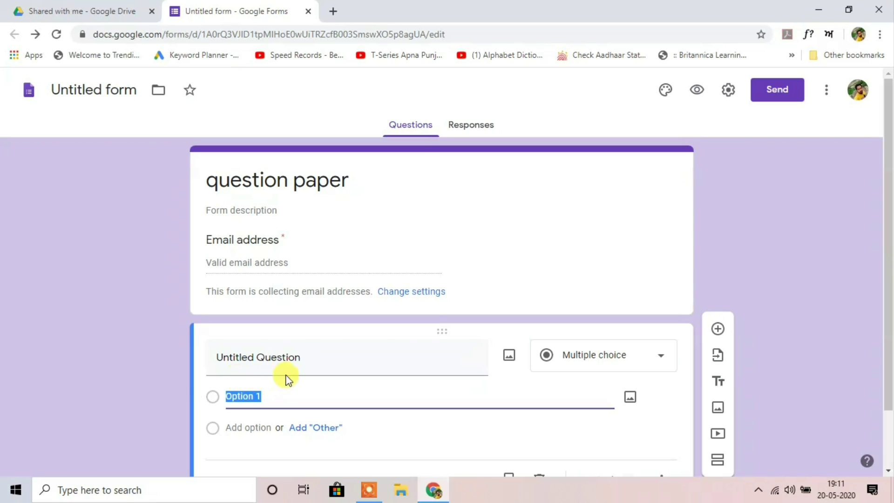
left_click(308, 355)
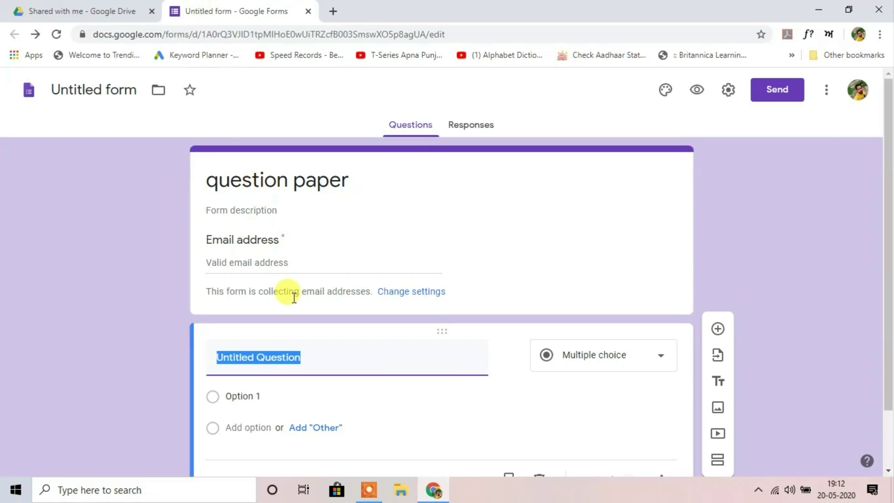
Switch to Google Drive and create a new blank Google Docs document
left_click(93, 10)
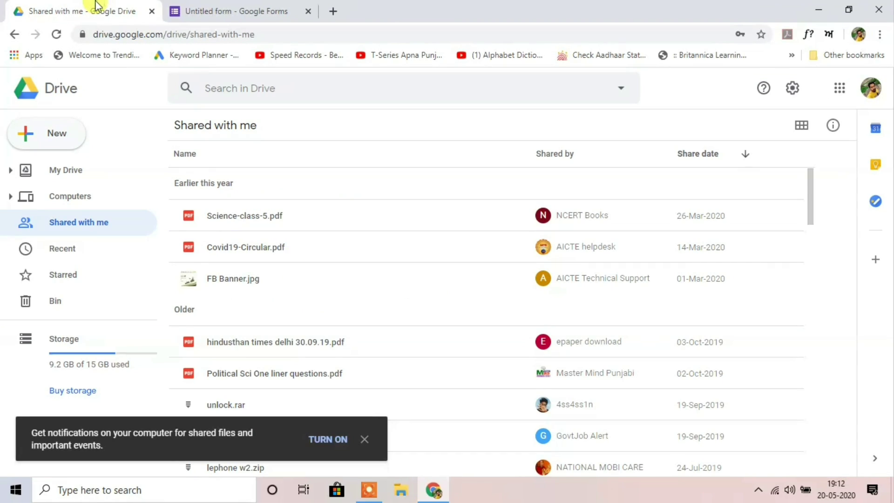
left_click(72, 138)
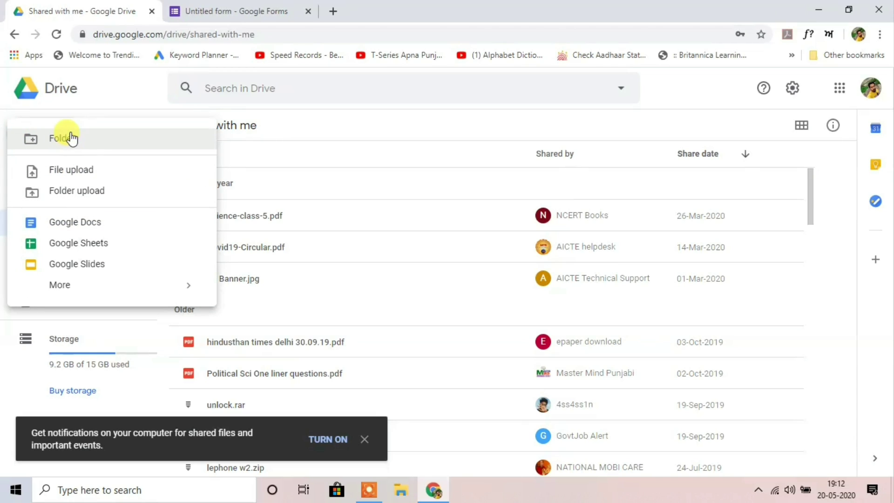
left_click(85, 223)
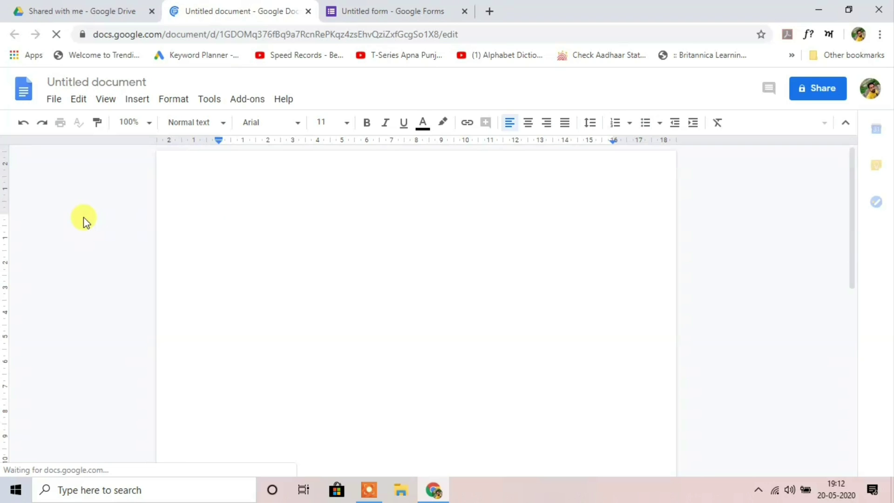
Set the document language to Hindi (हिन्दी)
left_click(56, 101)
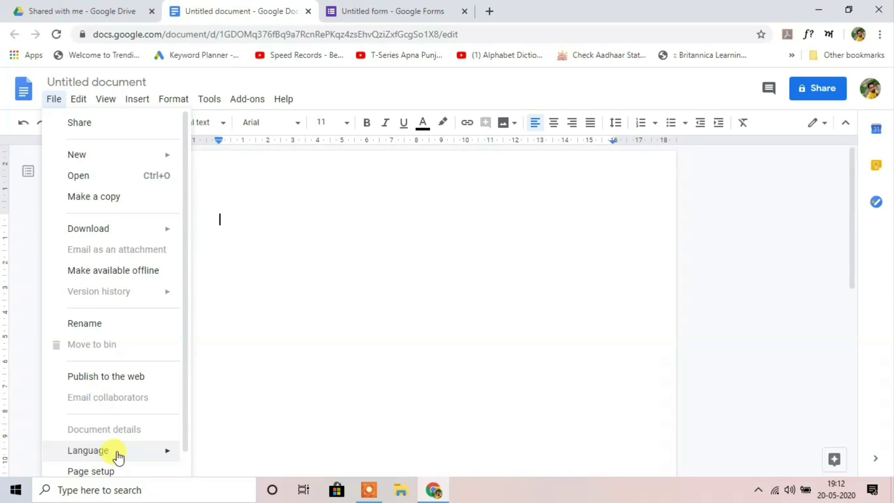
mouse_move(118, 457)
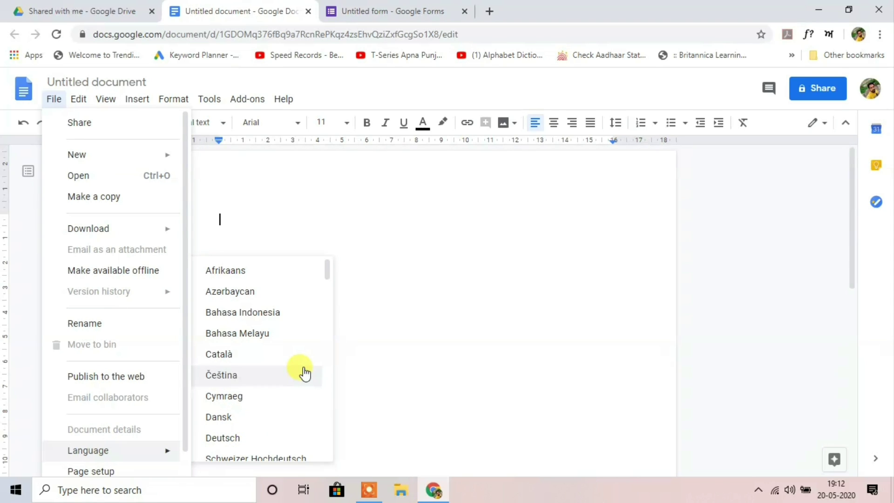
scroll(305, 372, "down", 3)
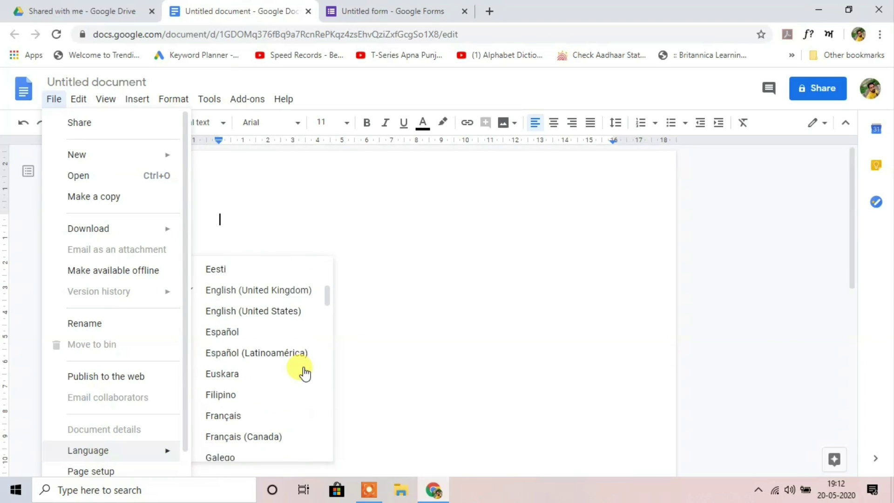
scroll(305, 373, "down", 5)
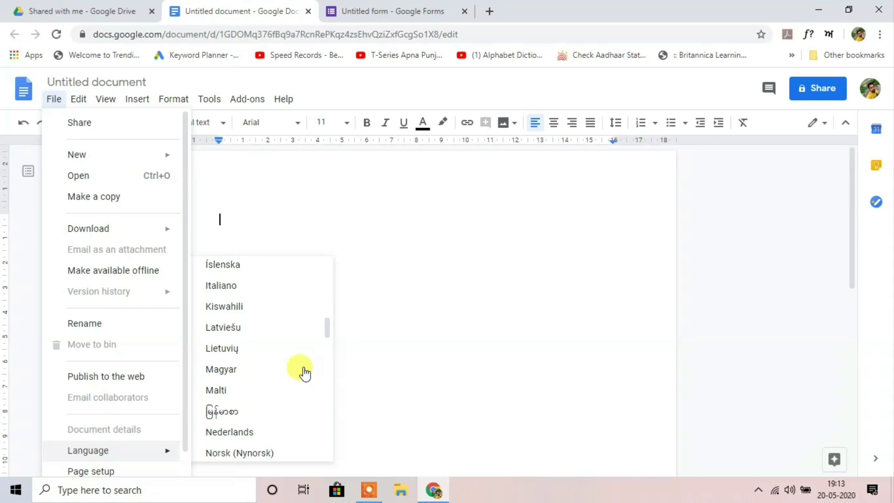
scroll(305, 372, "down", 6)
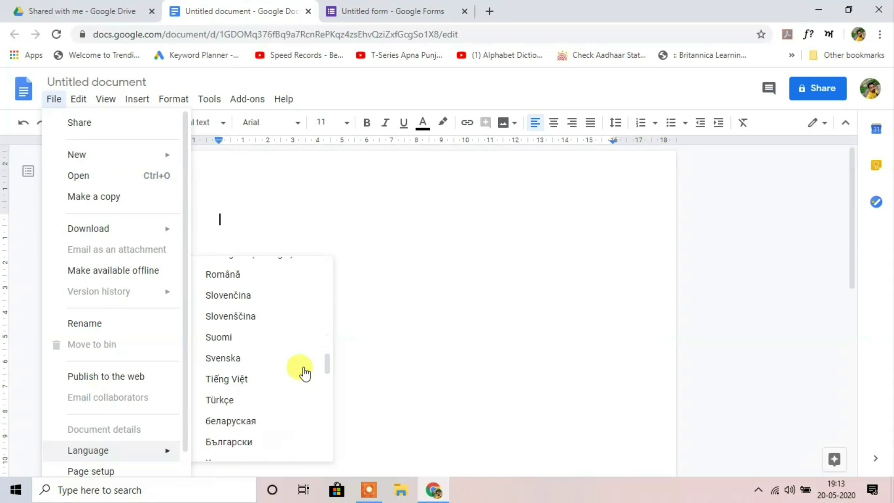
scroll(305, 372, "down", 2)
scroll(305, 373, "down", 3)
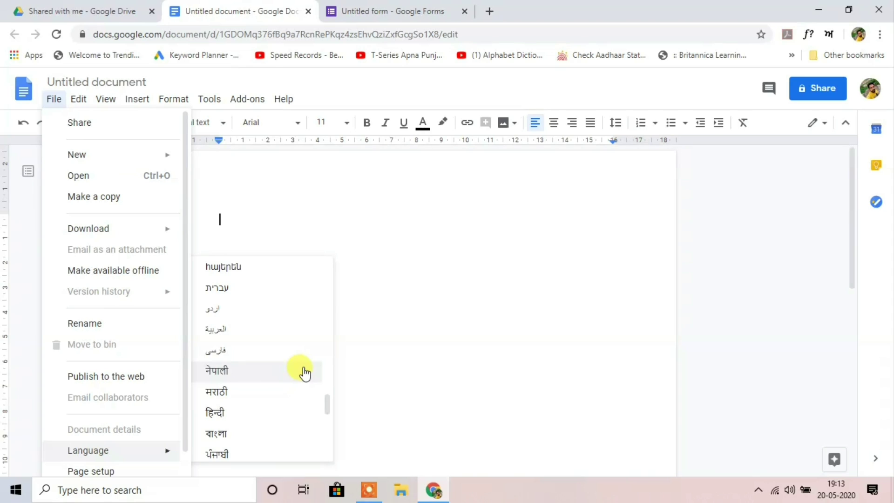
scroll(305, 372, "down", 4)
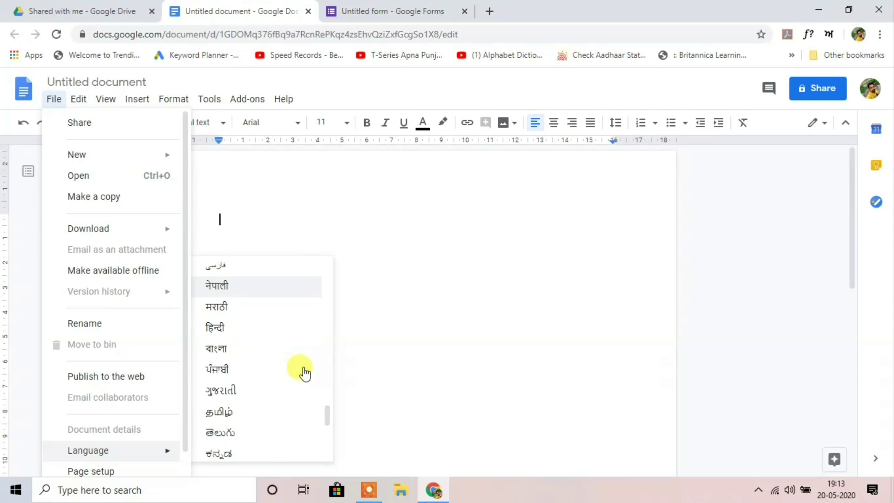
scroll(305, 373, "down", 1)
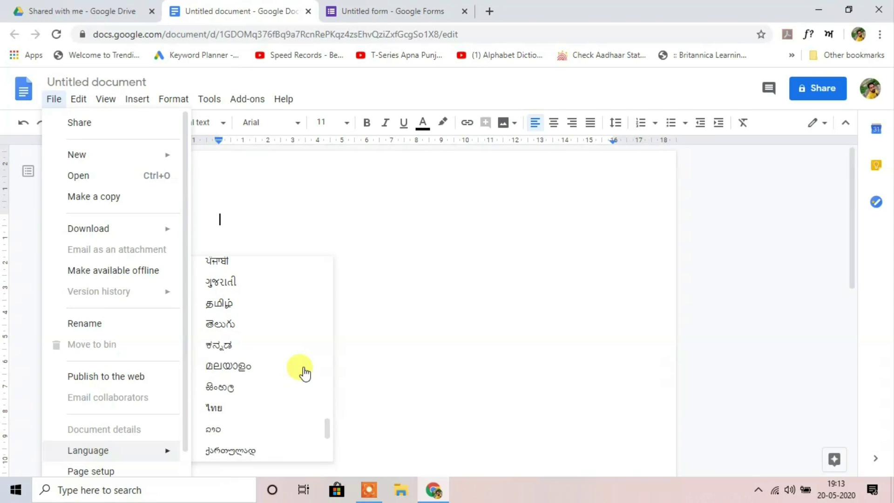
scroll(305, 373, "down", 3)
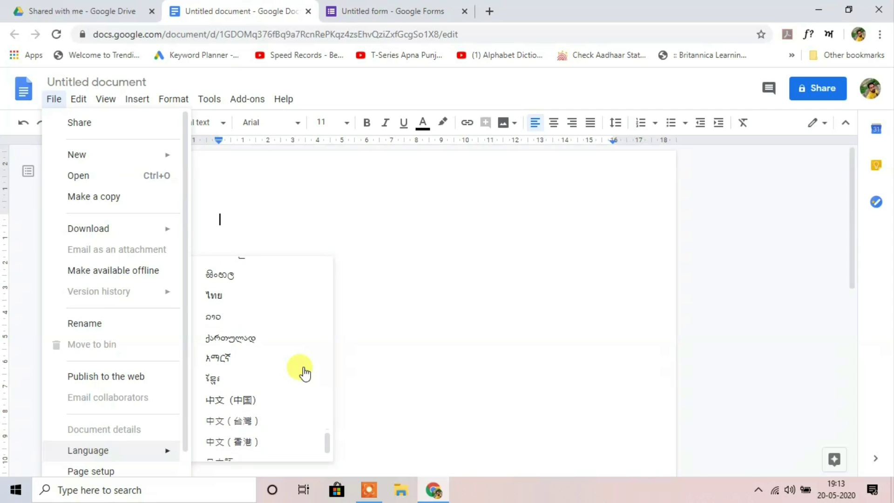
scroll(305, 372, "up", 3)
scroll(305, 373, "up", 3)
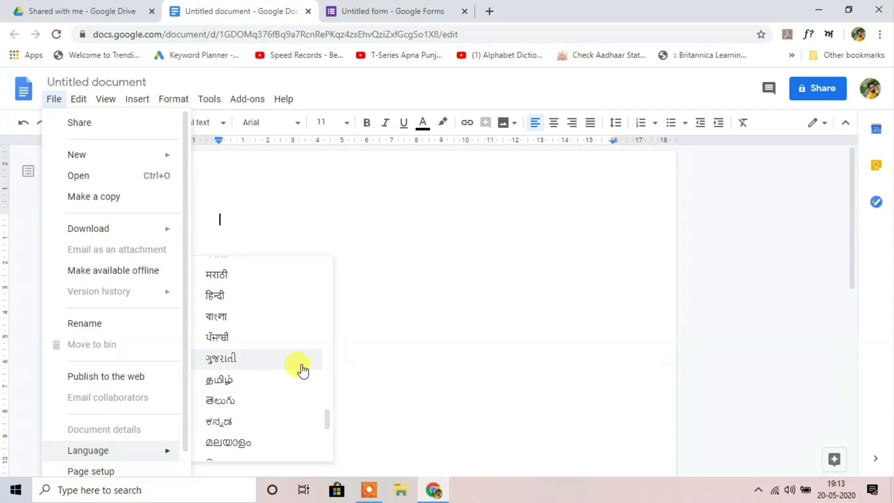
left_click(230, 305)
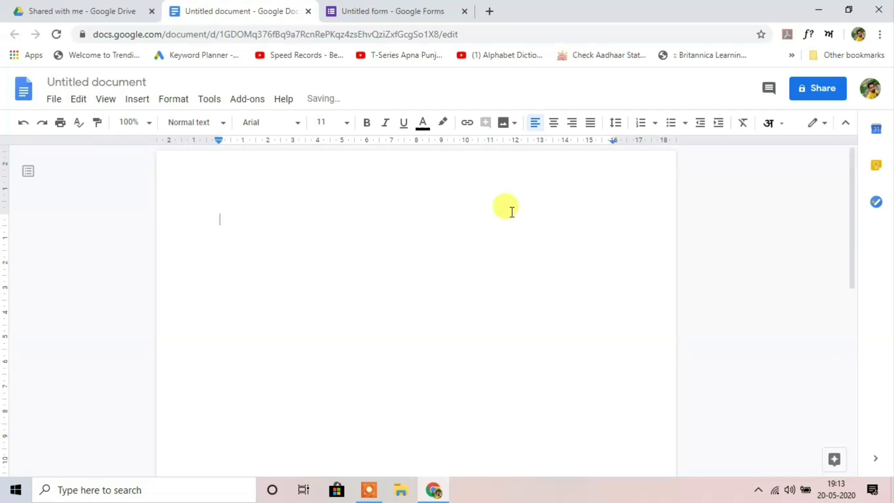
Enter the test word WRITE, switch the input method to देवनागरी (फोनेटिक), and delete the test word
type("WRITE")
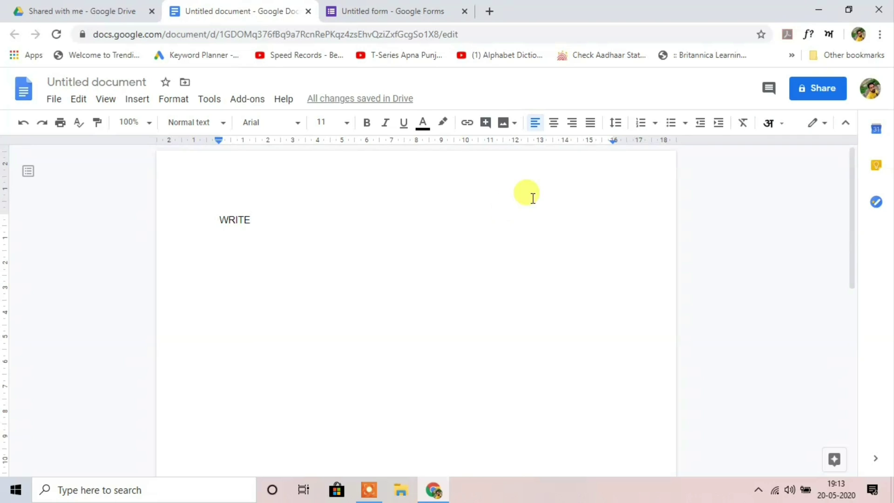
left_click(782, 124)
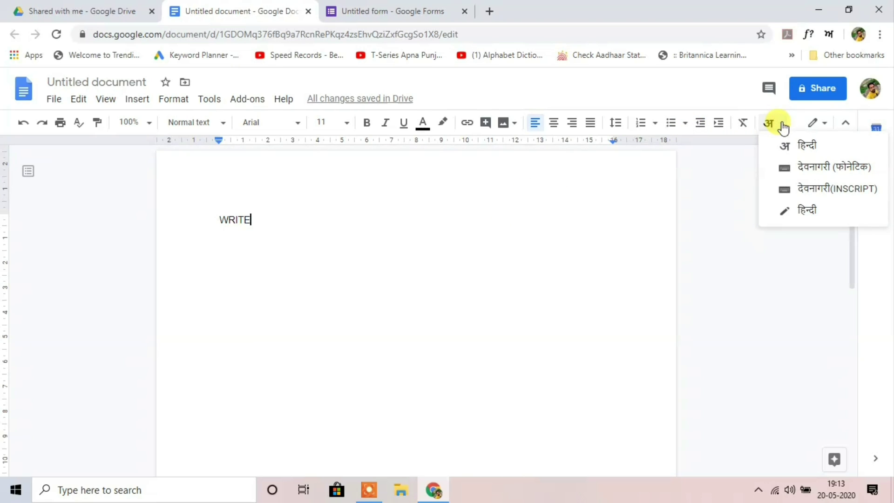
left_click(813, 175)
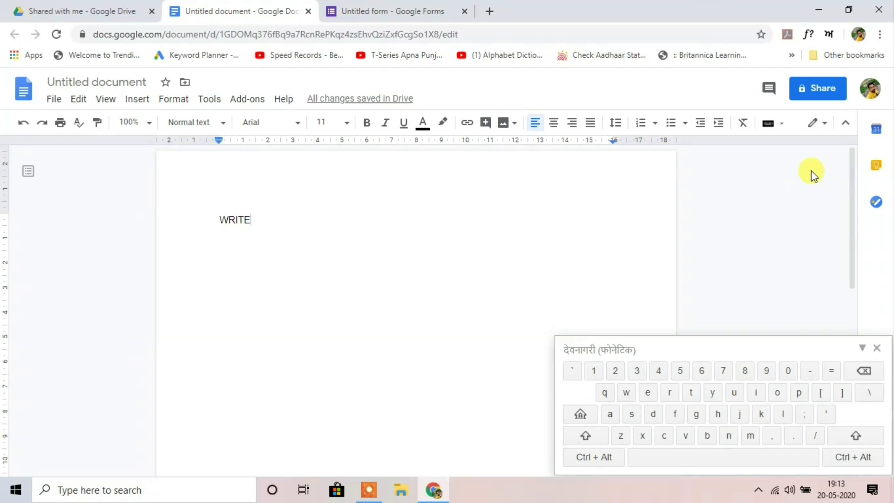
key("BackSpace")
key("BackSpace")
key("BackSpace")
key("BackSpace")
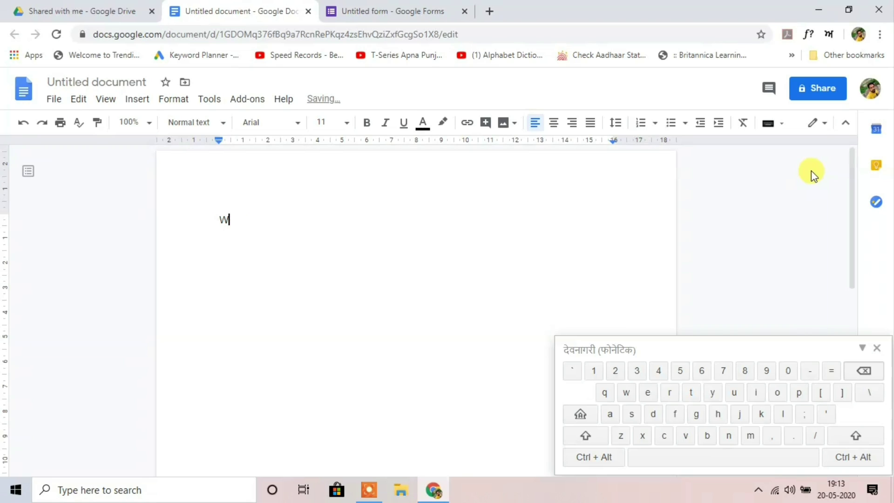
key("BackSpace")
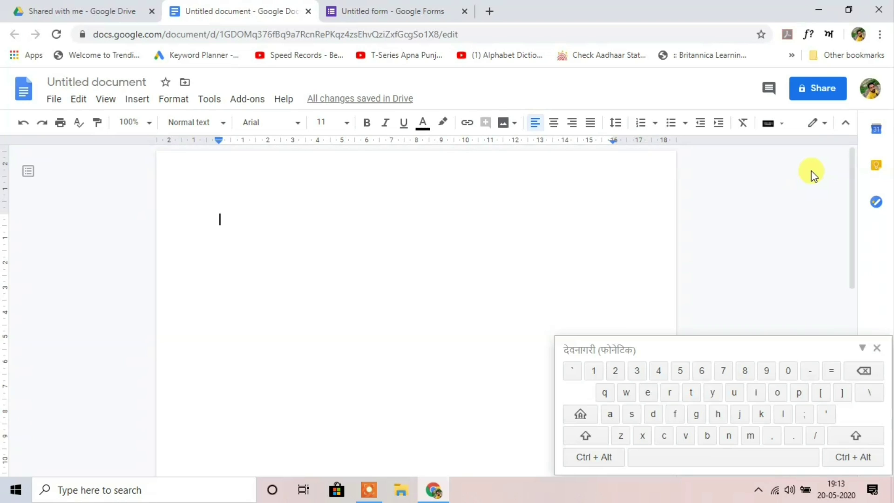
Write the Hindi sentence "जॆसे अगर आप कुछ भि लिख्न चह्ते हो तो लिख सक्ते हो" on the document's first line
type("जेसे अगर ")
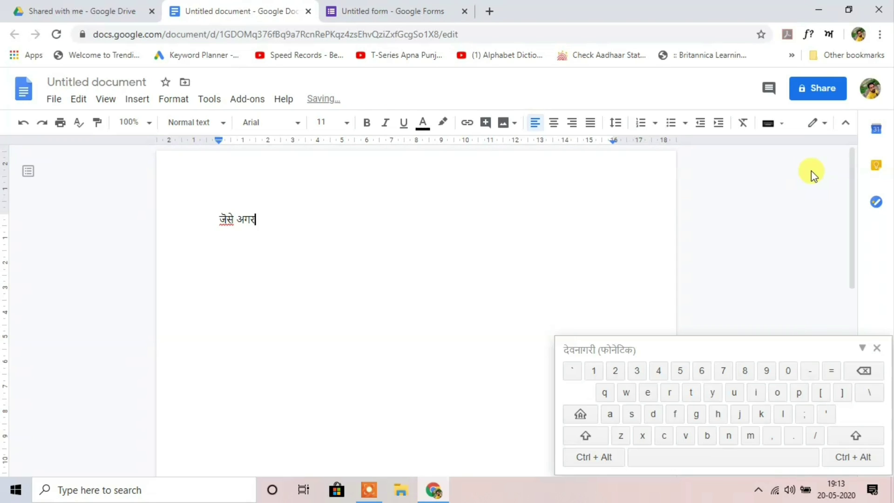
type("आप कुच")
type("h ")
type("भि")
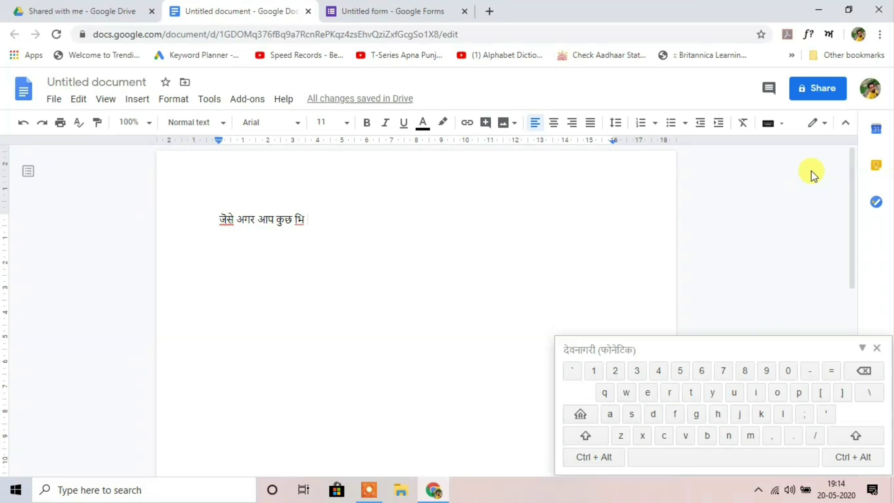
type(" लिख़")
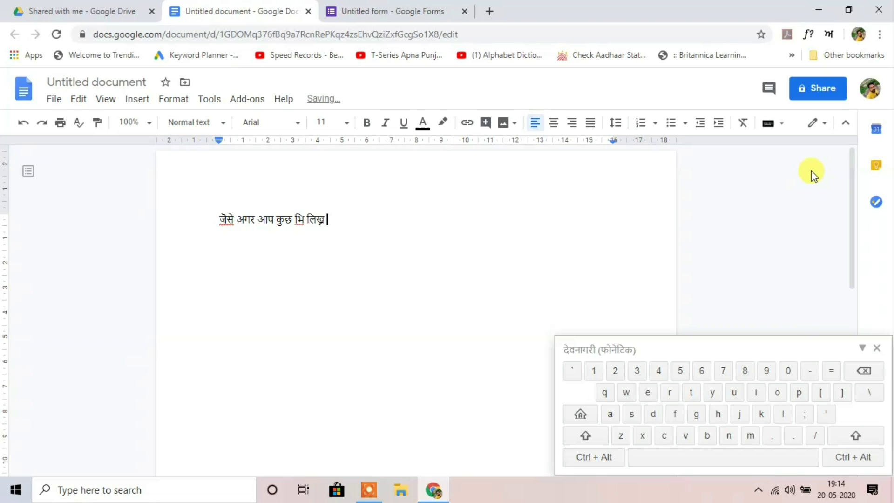
type(" चह")
type("ho t")
type("o ")
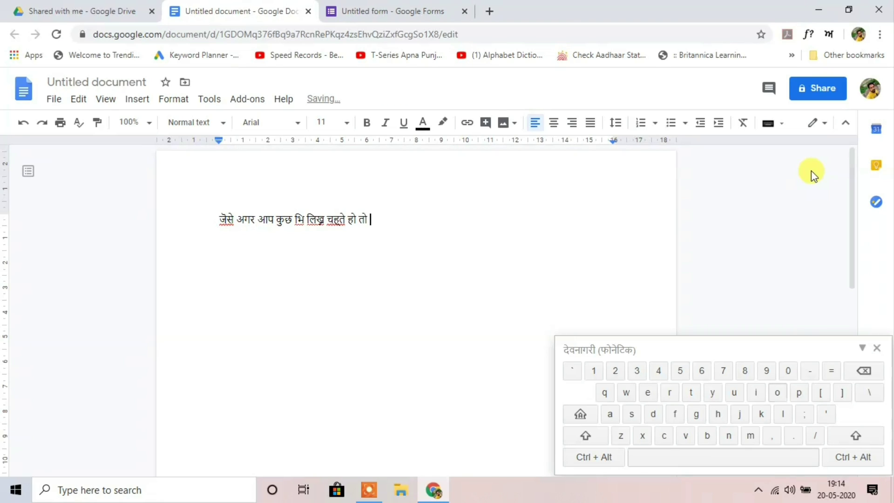
type("likh")
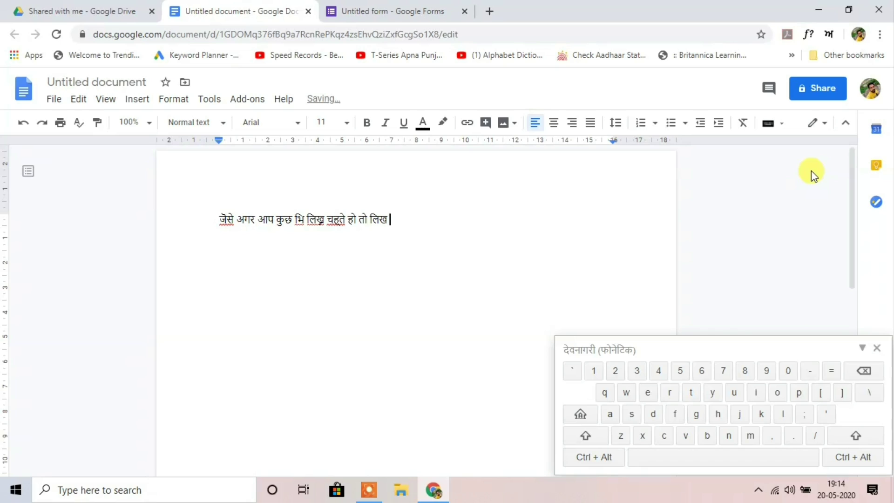
type(" sakte ho")
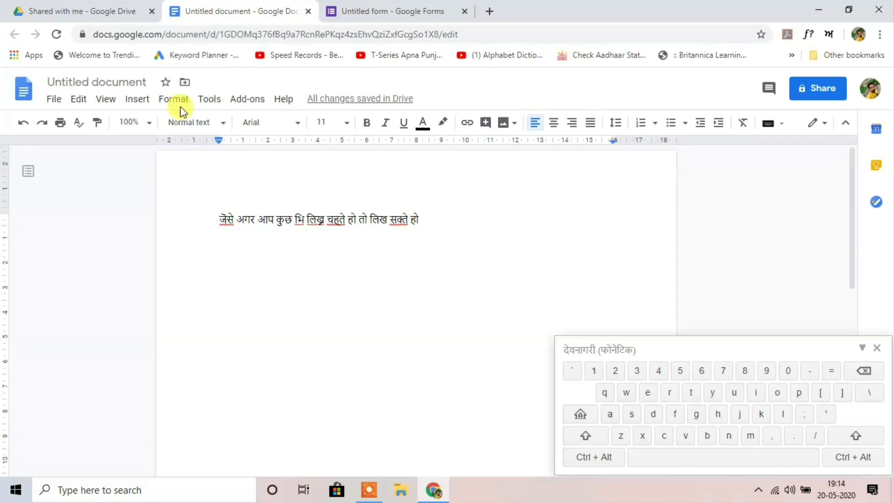
Change the document language to Punjabi (ਪੰਜਾਬੀ)
left_click(51, 103)
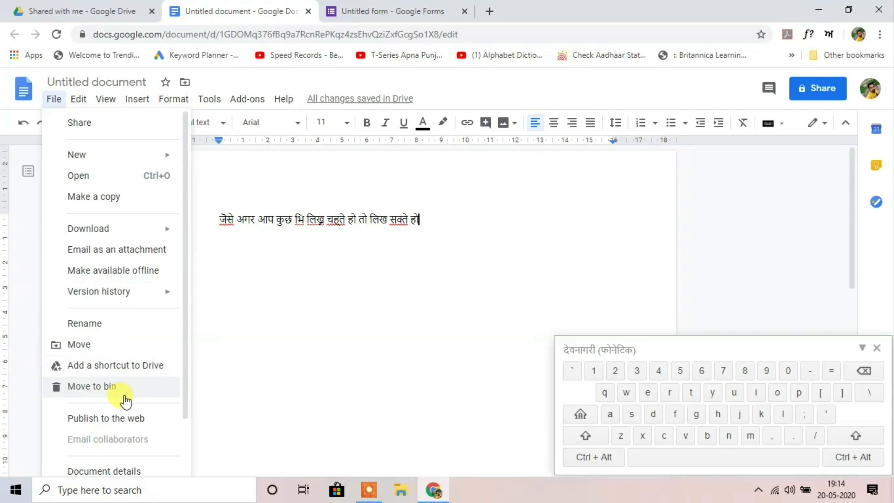
scroll(159, 405, "down", 2)
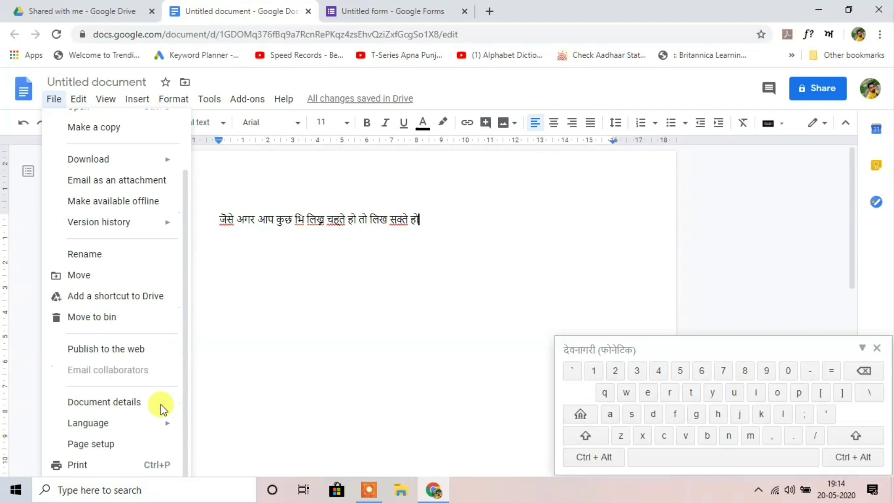
mouse_move(158, 421)
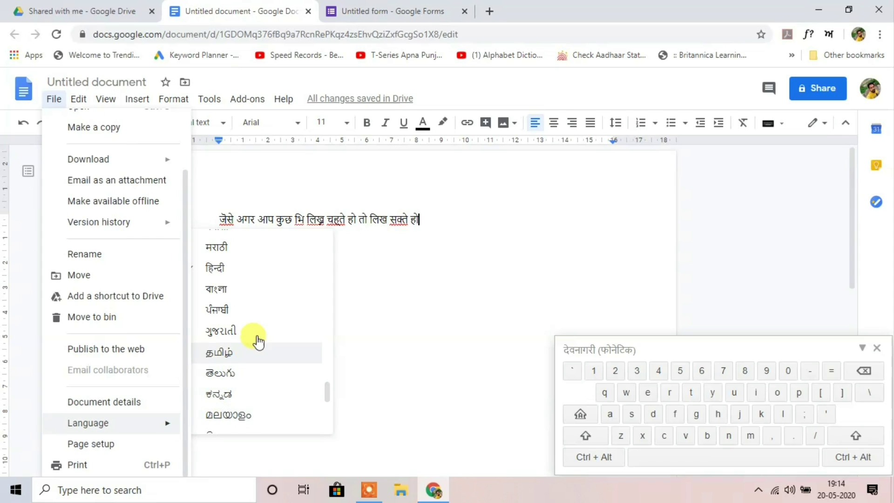
left_click(251, 310)
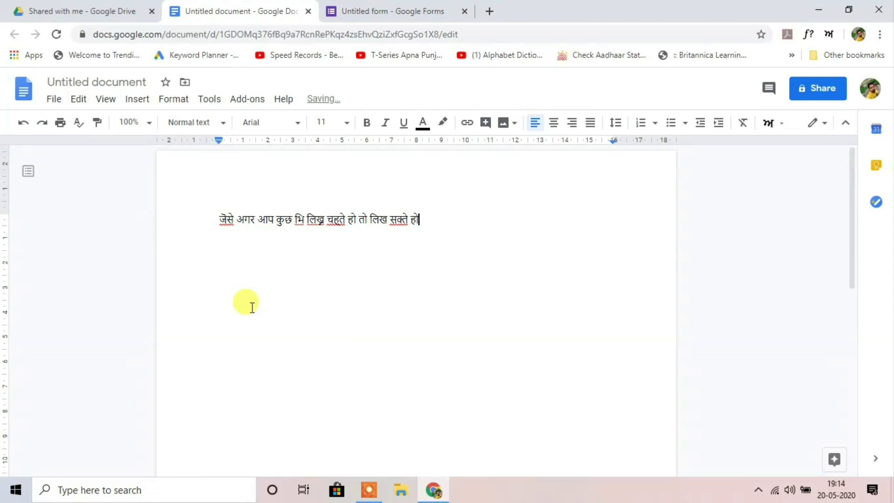
Start a new line below the Hindi sentence, switch the input method to ਗੁਰਮੁਖੀ (ਫੋਨੇਟਿਕ), and write "ਪੁਨ੍ਜਬਿ"
key("Return")
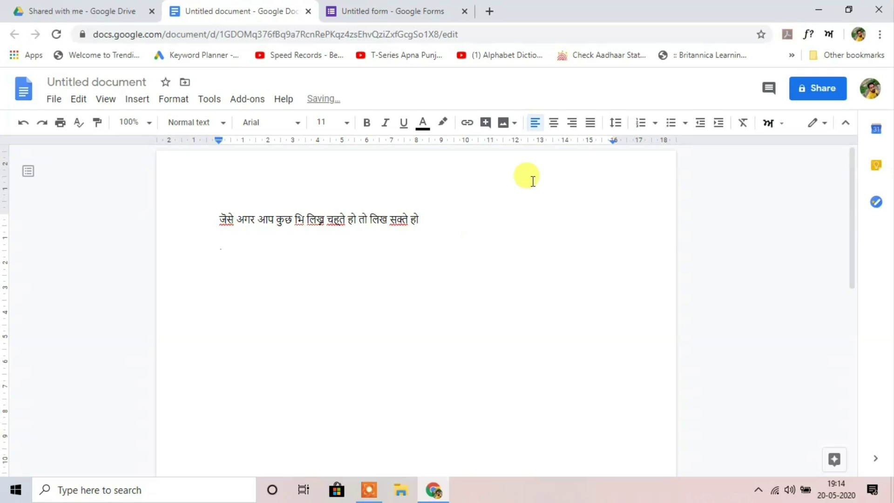
left_click(782, 123)
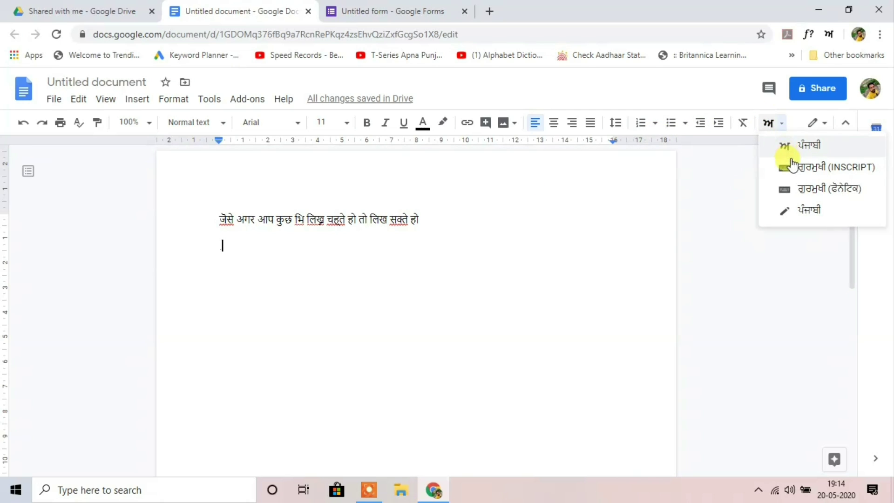
left_click(798, 193)
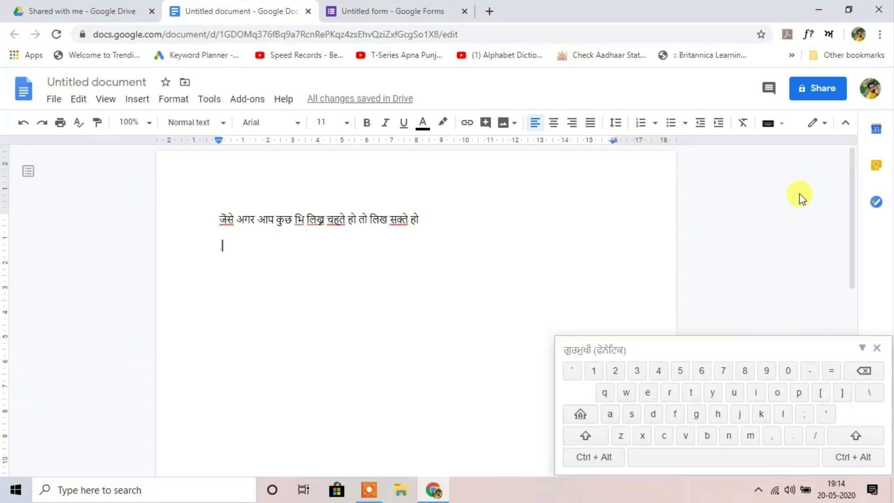
type("ਪੁਨਖਿ")
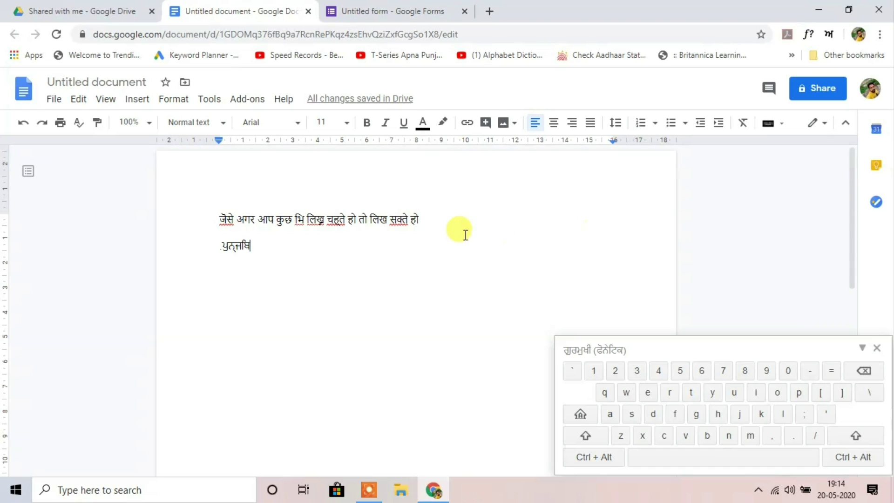
Copy the Hindi sentence from the document and paste it over the untitled question's title in the Google Forms form
left_click(423, 220)
left_click_drag(423, 219, 221, 219)
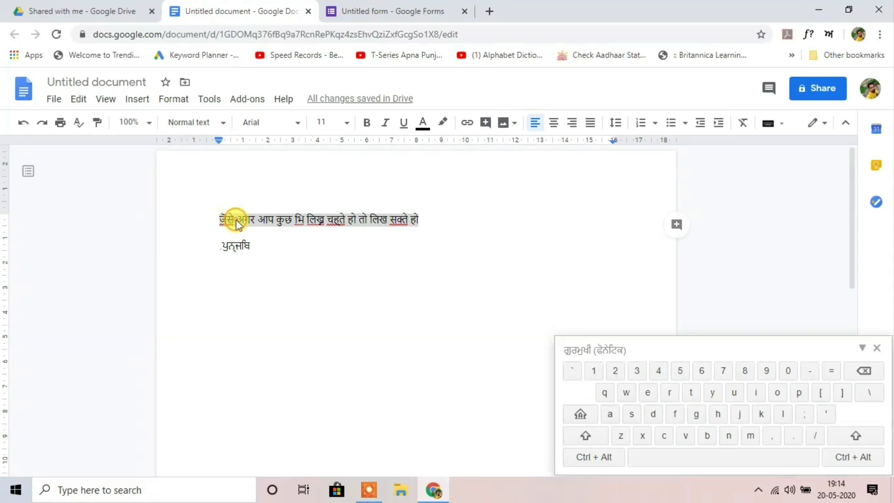
right_click(235, 219)
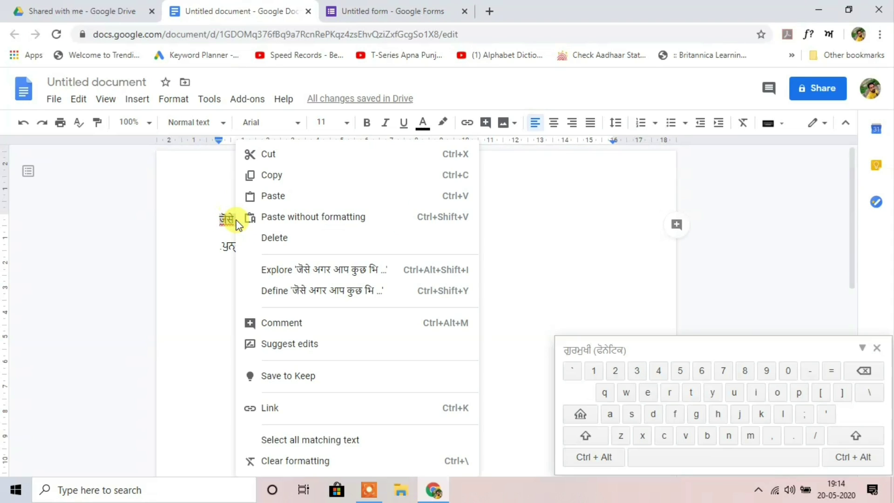
left_click(300, 174)
left_click(393, 10)
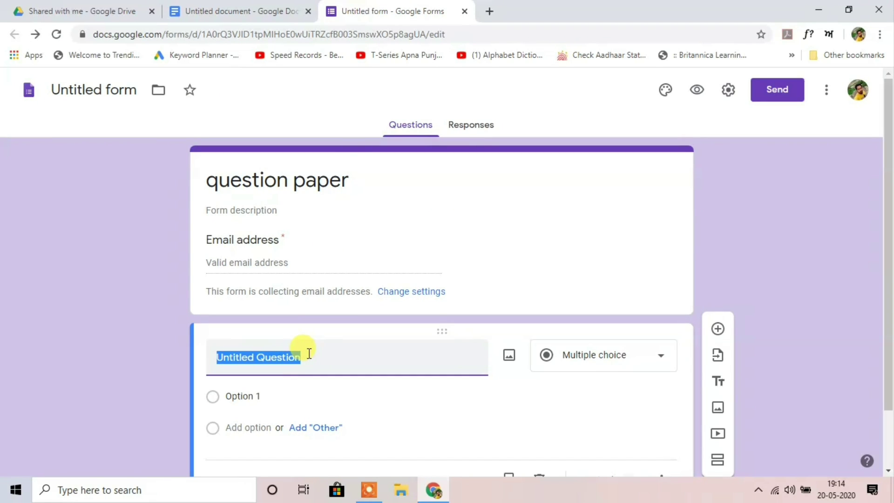
right_click(285, 356)
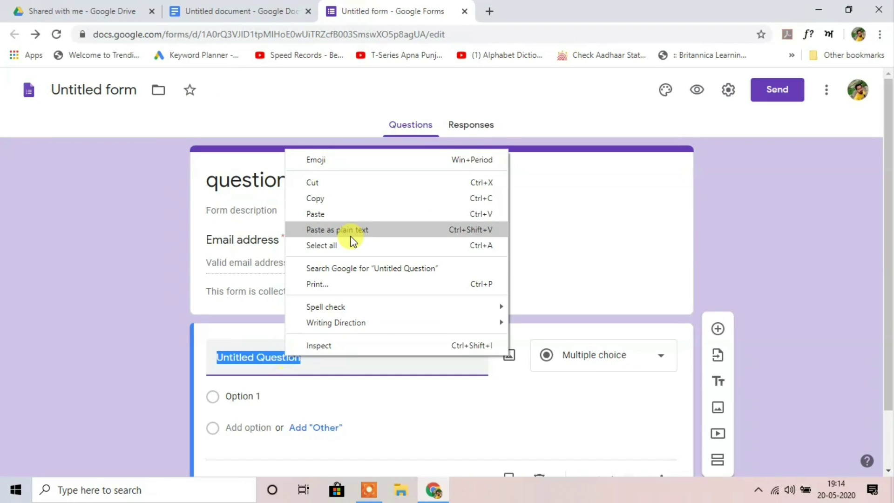
left_click(356, 215)
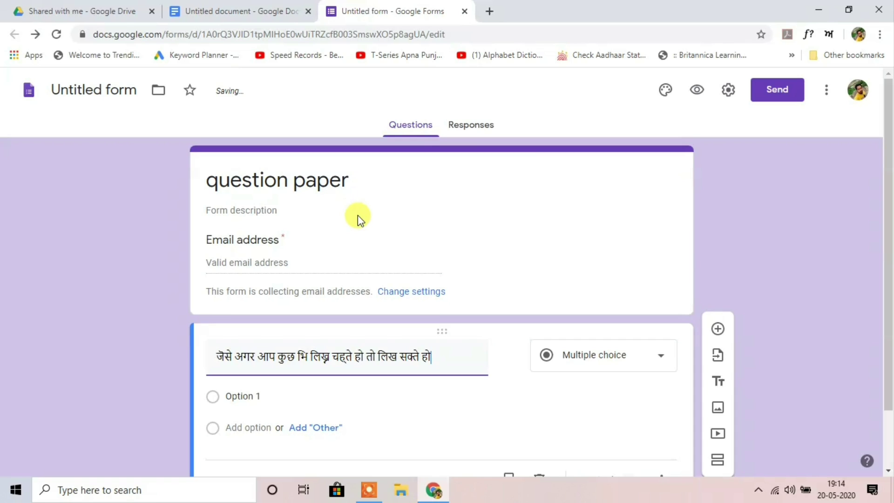
Copy "लिख सक्ते हो" from the document's Hindi sentence, paste it over Option 1 of the form's question, and preview the form
left_click(249, 397)
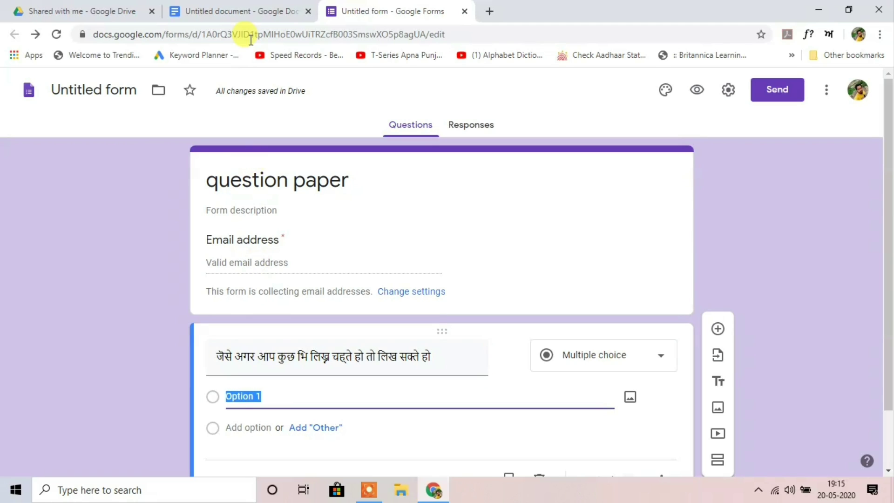
left_click(250, 8)
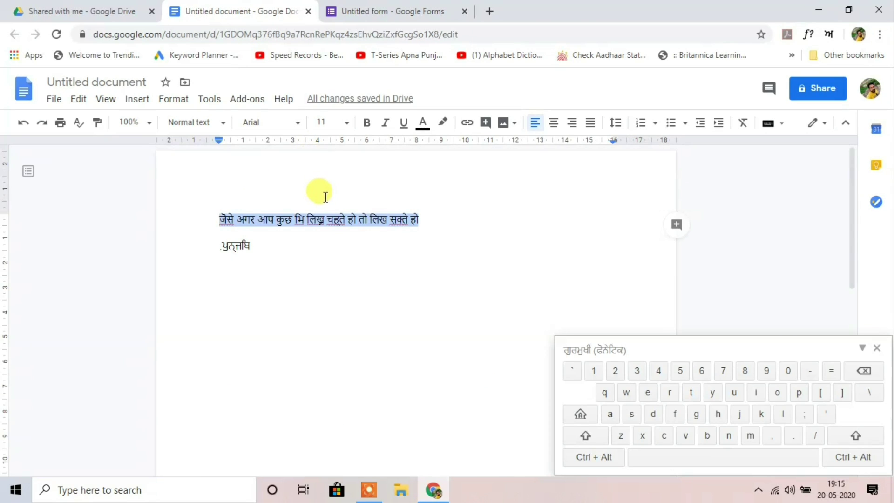
left_click_drag(366, 219, 411, 219)
right_click(409, 222)
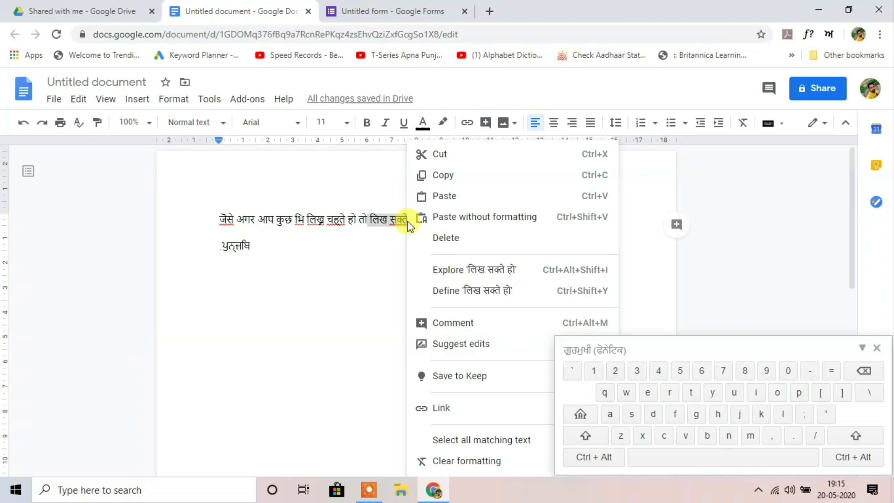
left_click(407, 10)
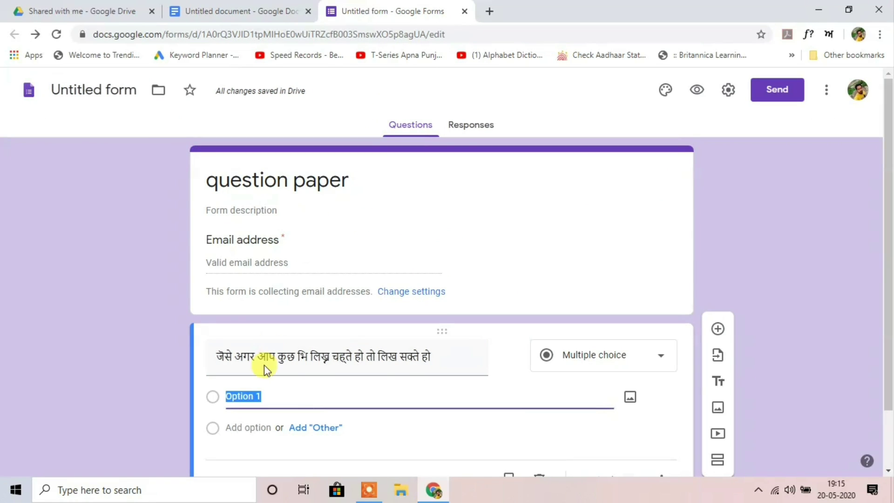
right_click(238, 400)
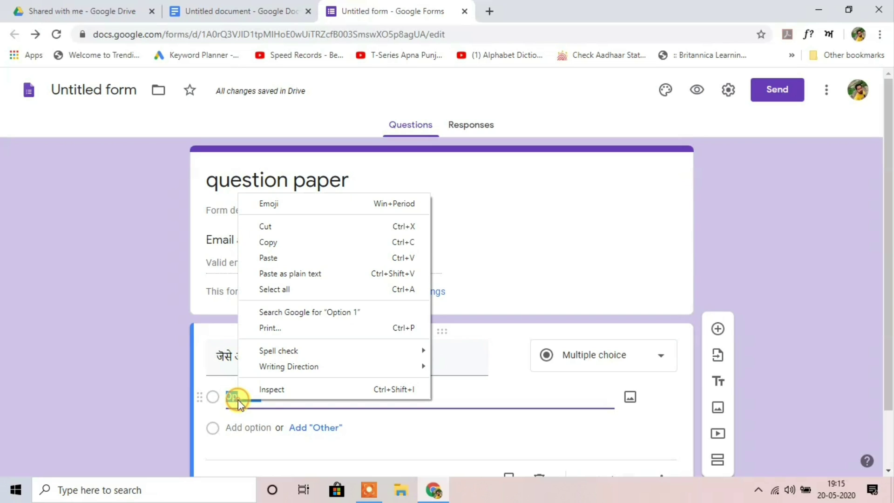
left_click(295, 258)
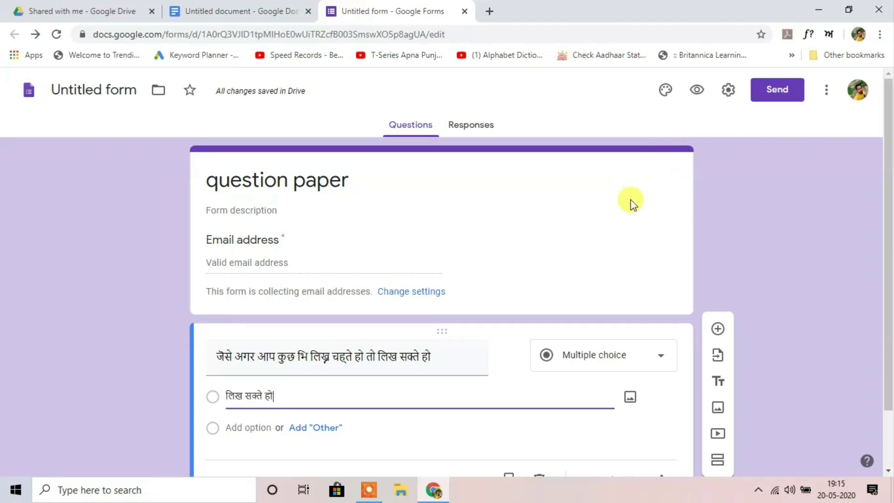
left_click(699, 92)
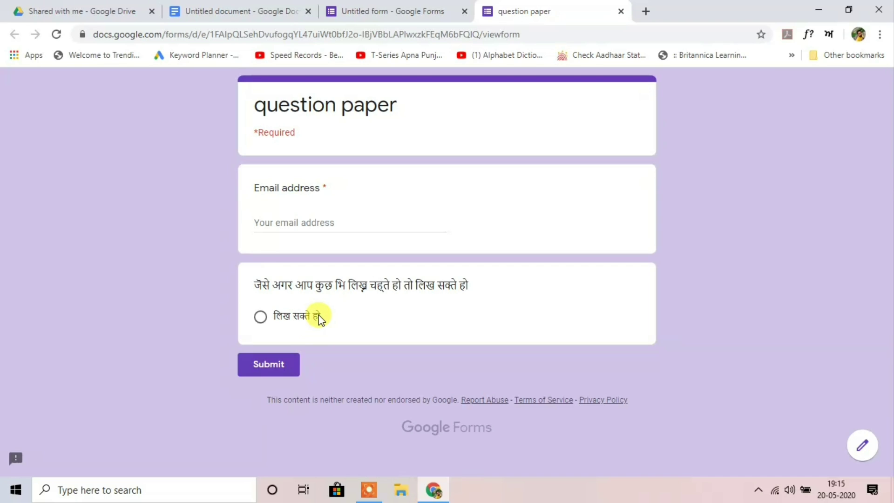
left_click(620, 11)
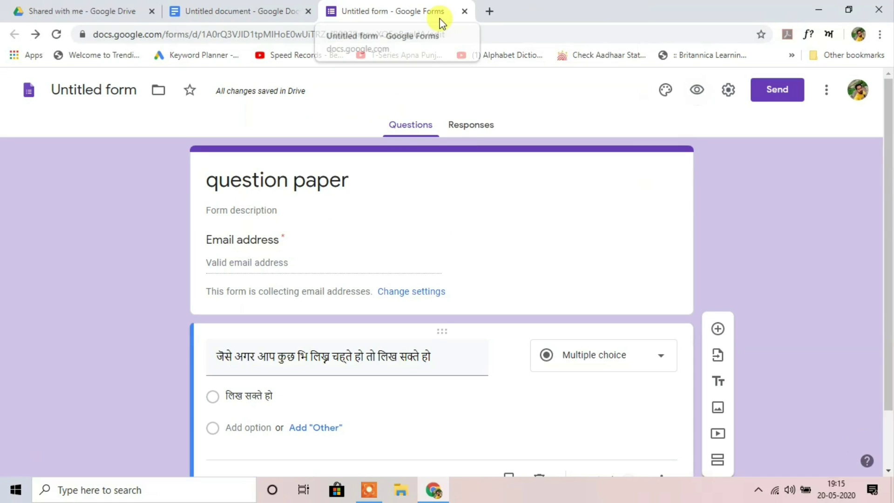
Try the Short answer type for the Hindi question and set its final type to Paragraph
left_click(639, 359)
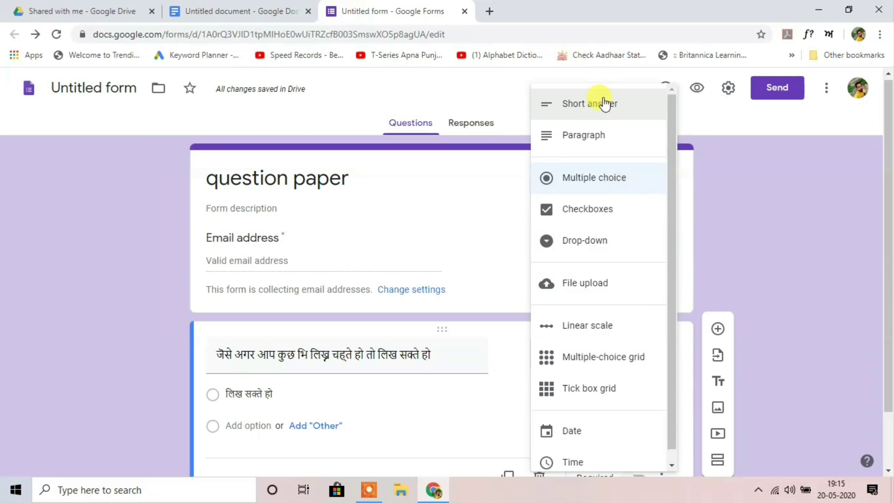
left_click(605, 111)
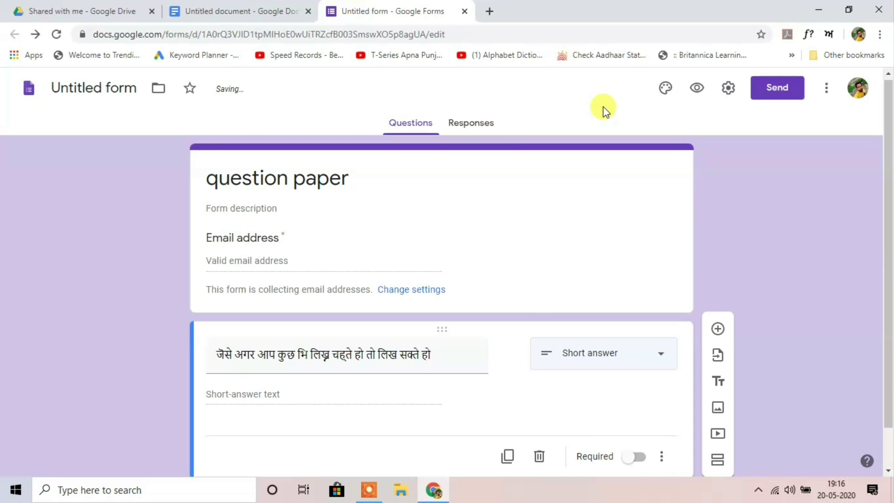
left_click(611, 360)
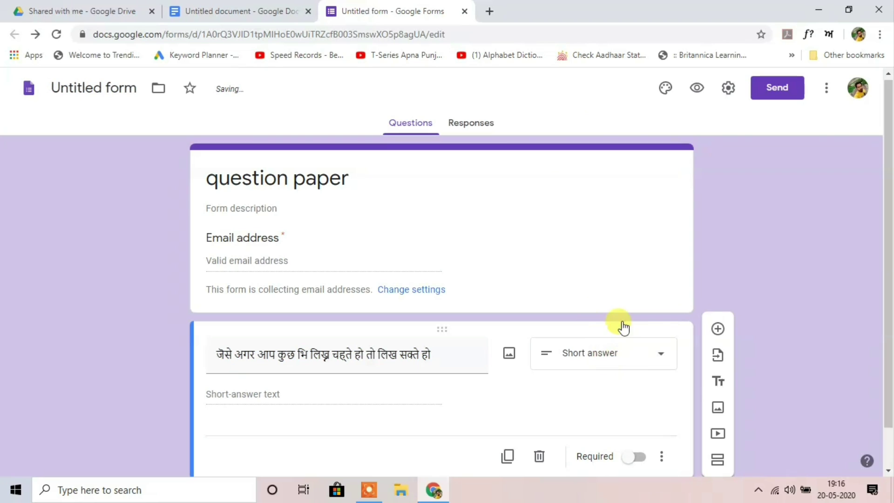
left_click(617, 148)
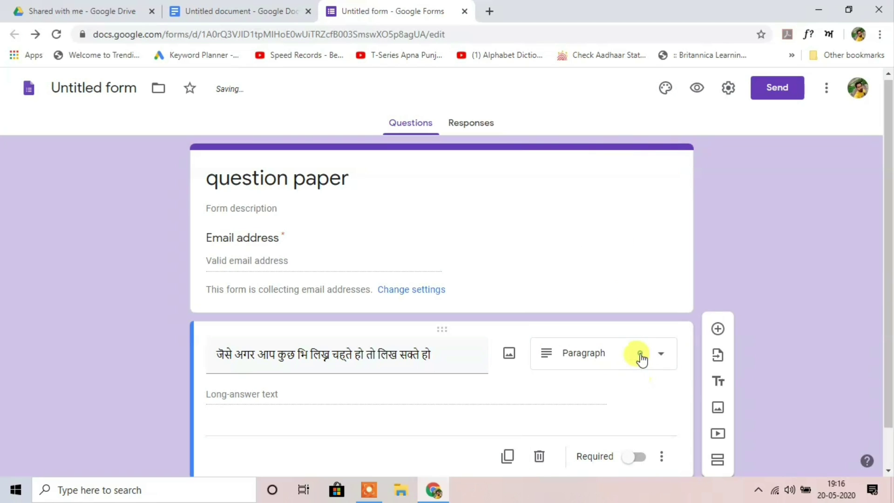
left_click(639, 357)
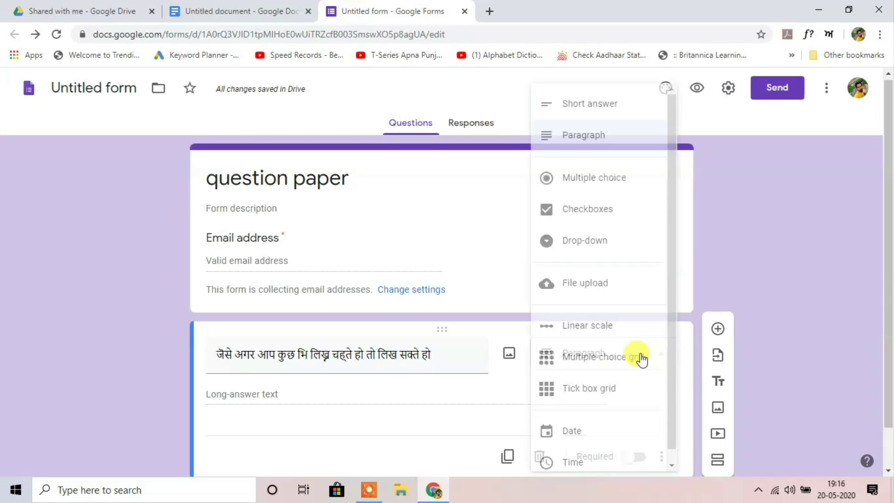
left_click(511, 269)
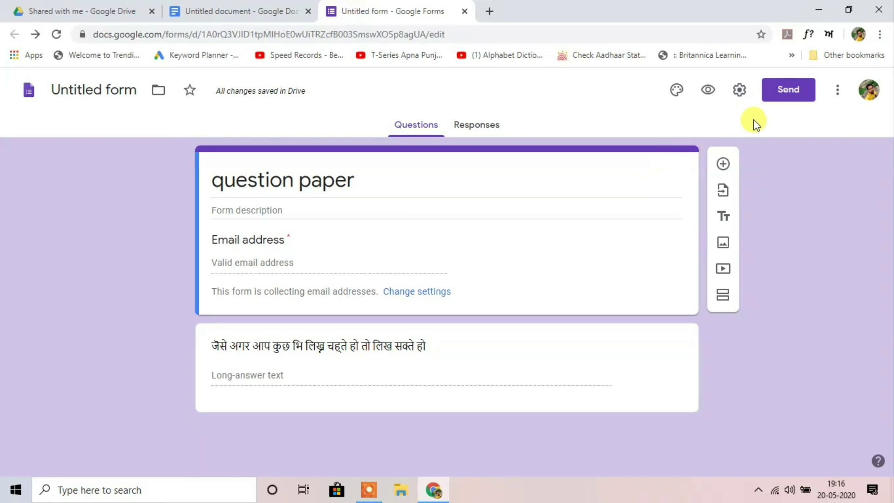
Copy the form's full, unshortened sharing link to the clipboard from the send options and close them
left_click(787, 95)
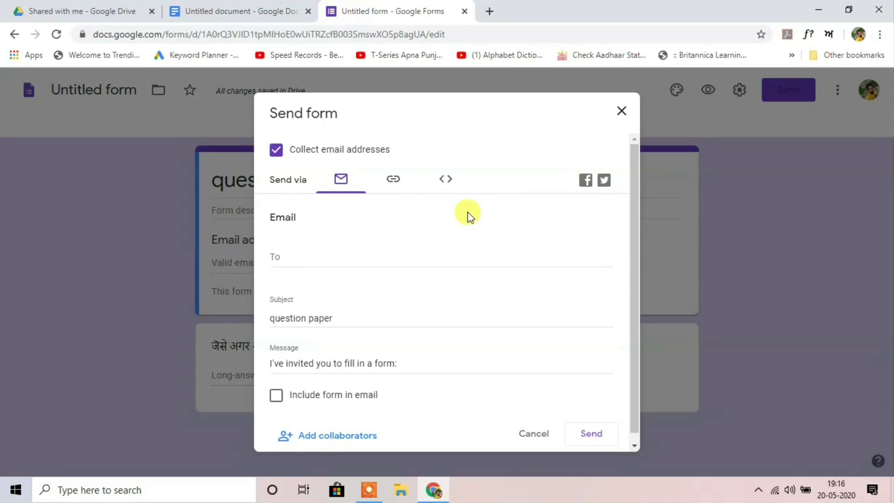
left_click(310, 255)
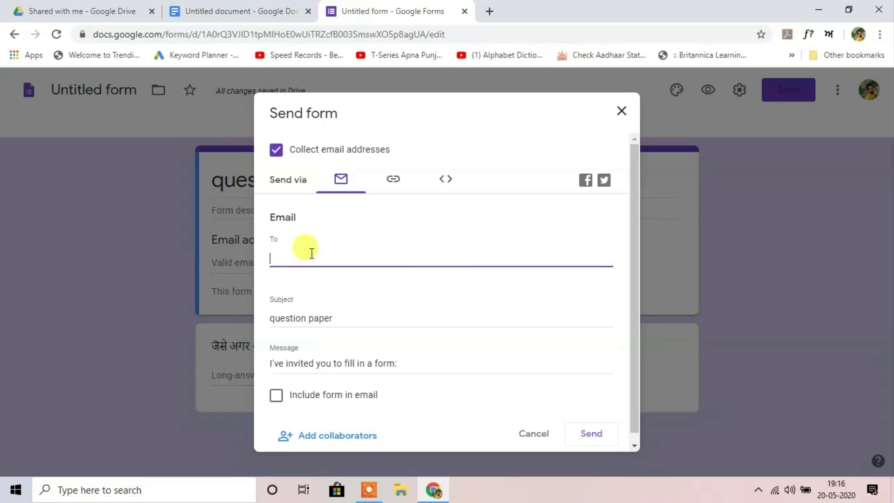
left_click(393, 179)
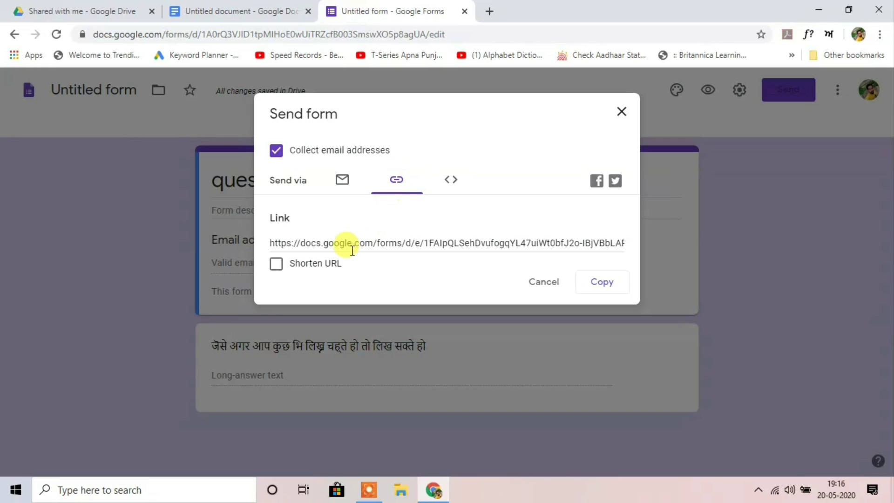
left_click(340, 243)
right_click(361, 245)
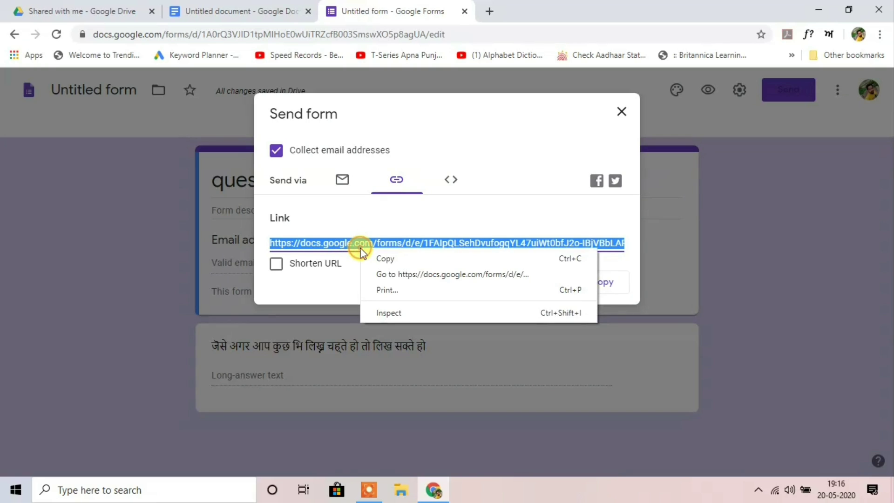
left_click(381, 255)
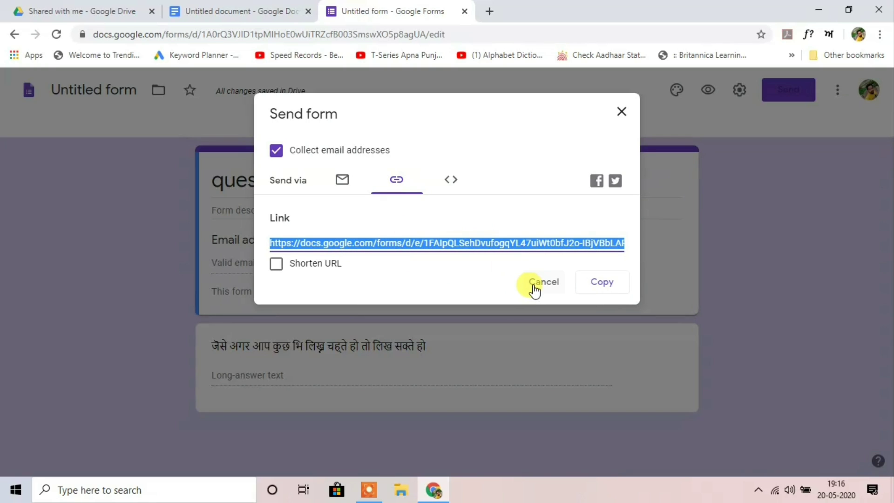
left_click(611, 289)
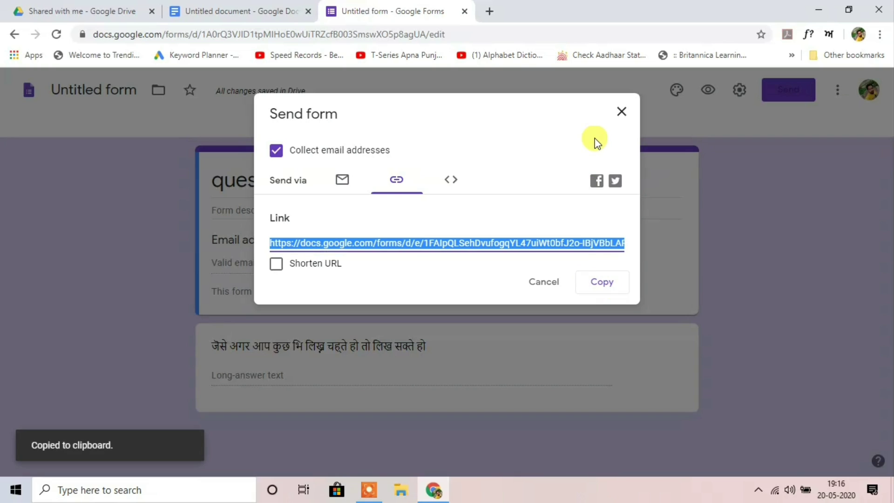
left_click(621, 122)
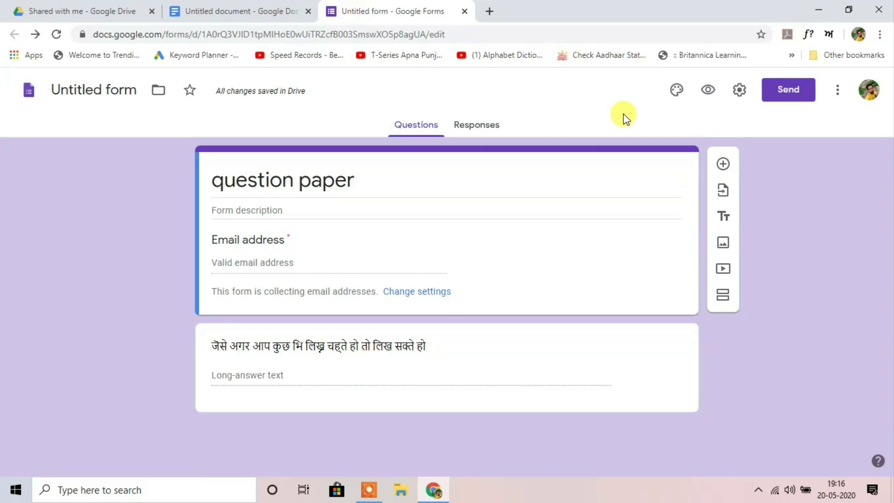